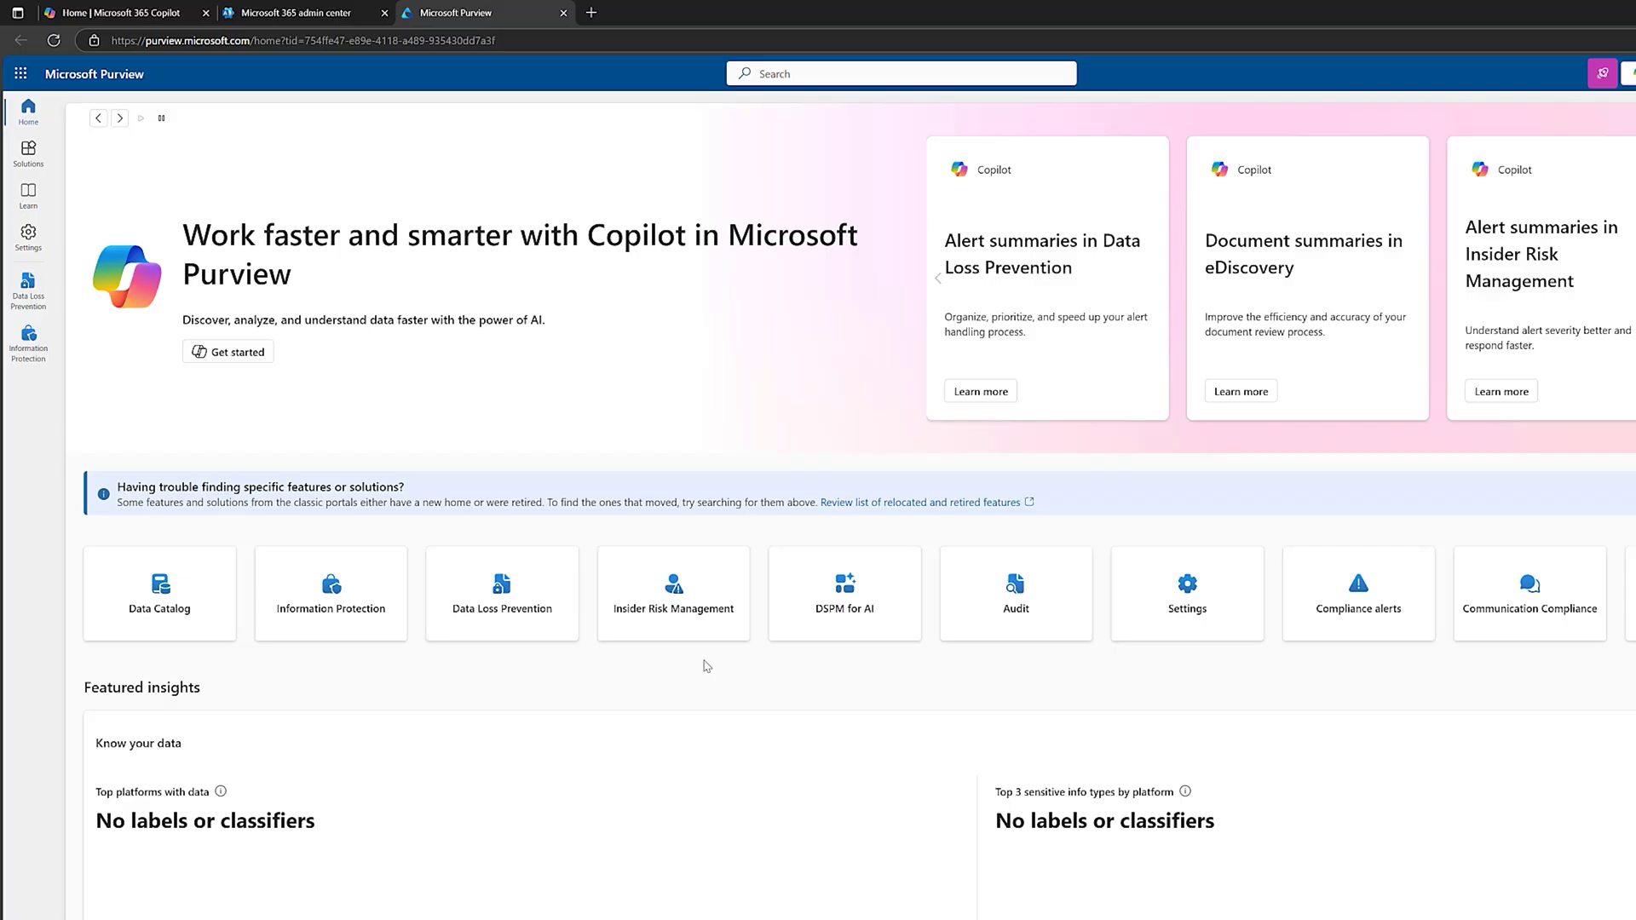
Step: Open Data Loss Prevention and show the built-in Sensitive info types under Classifiers
left_click(34, 154)
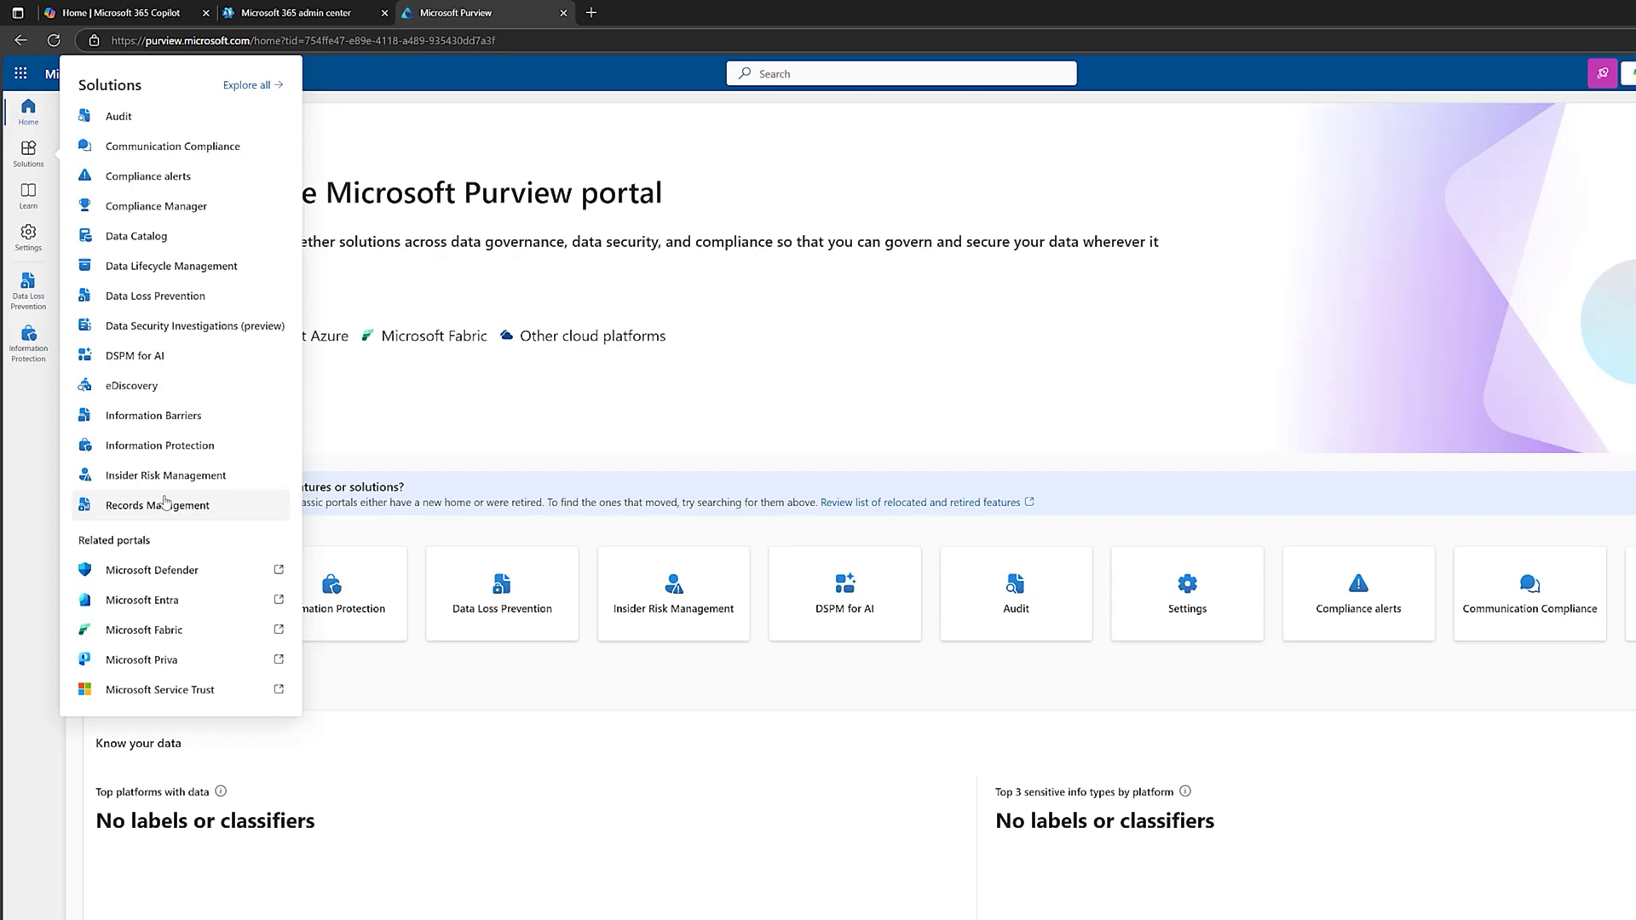
left_click(167, 298)
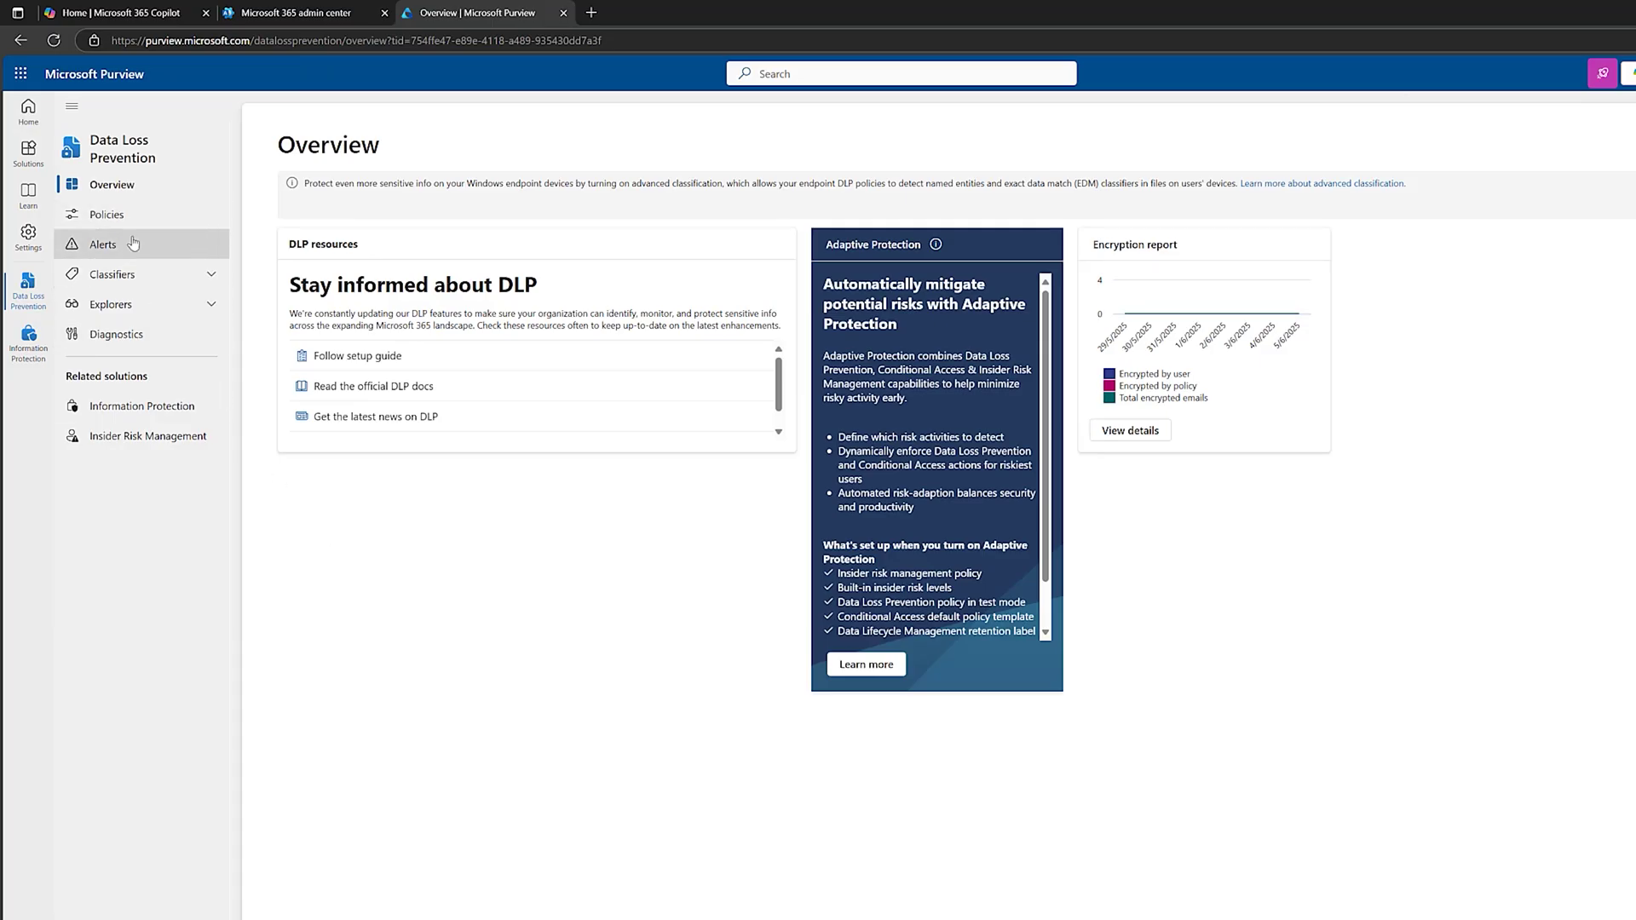
left_click(210, 275)
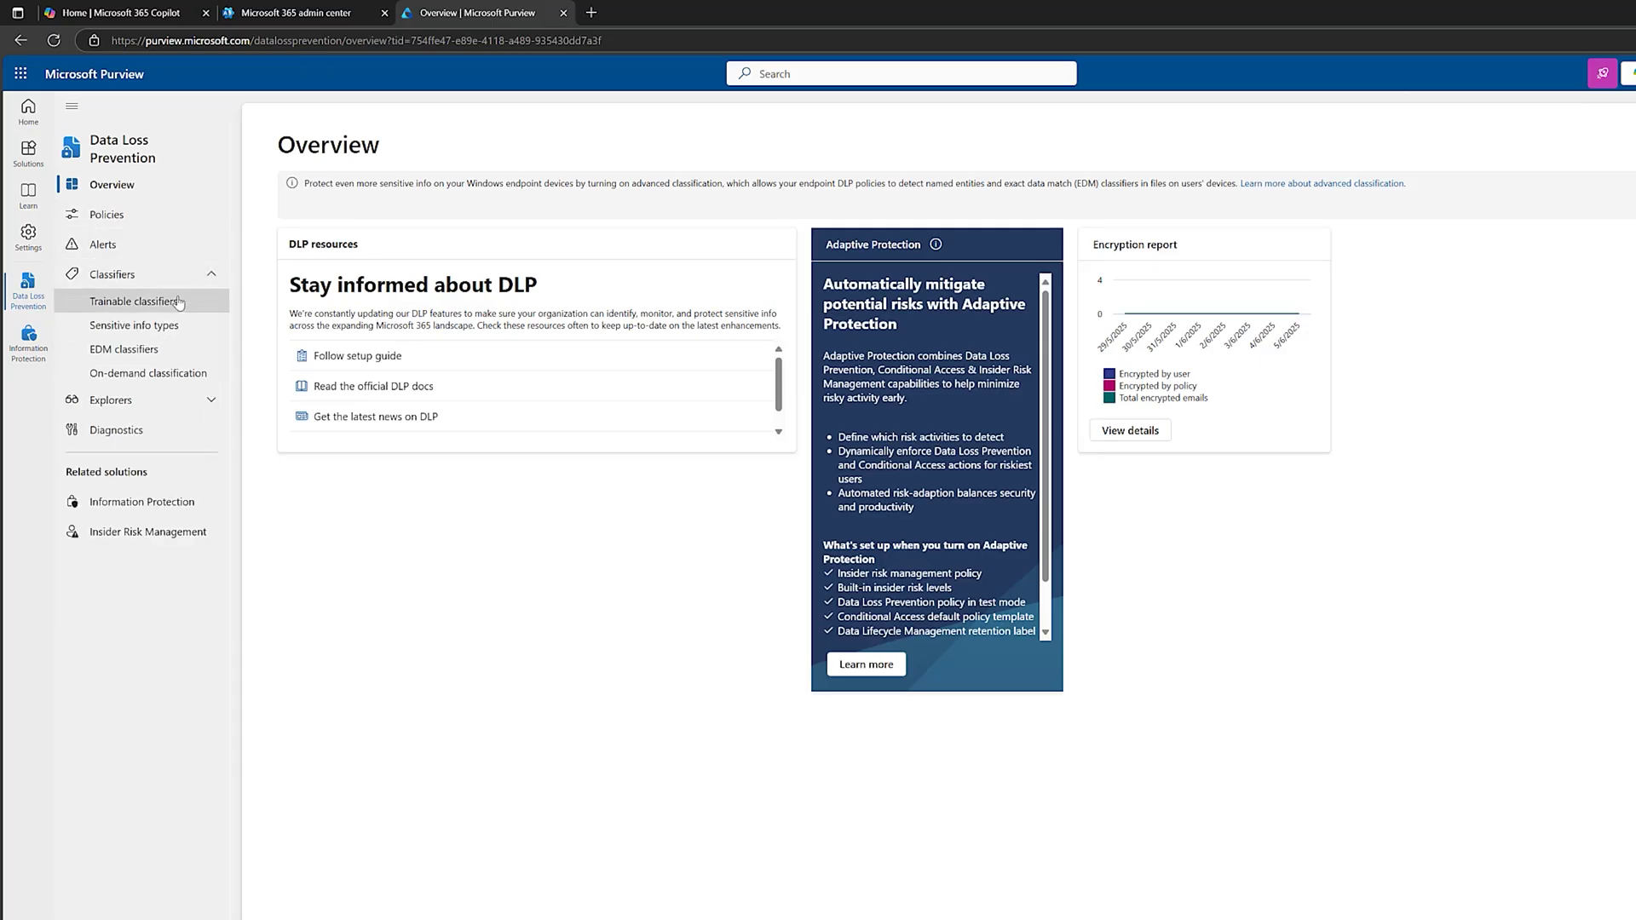
left_click(136, 326)
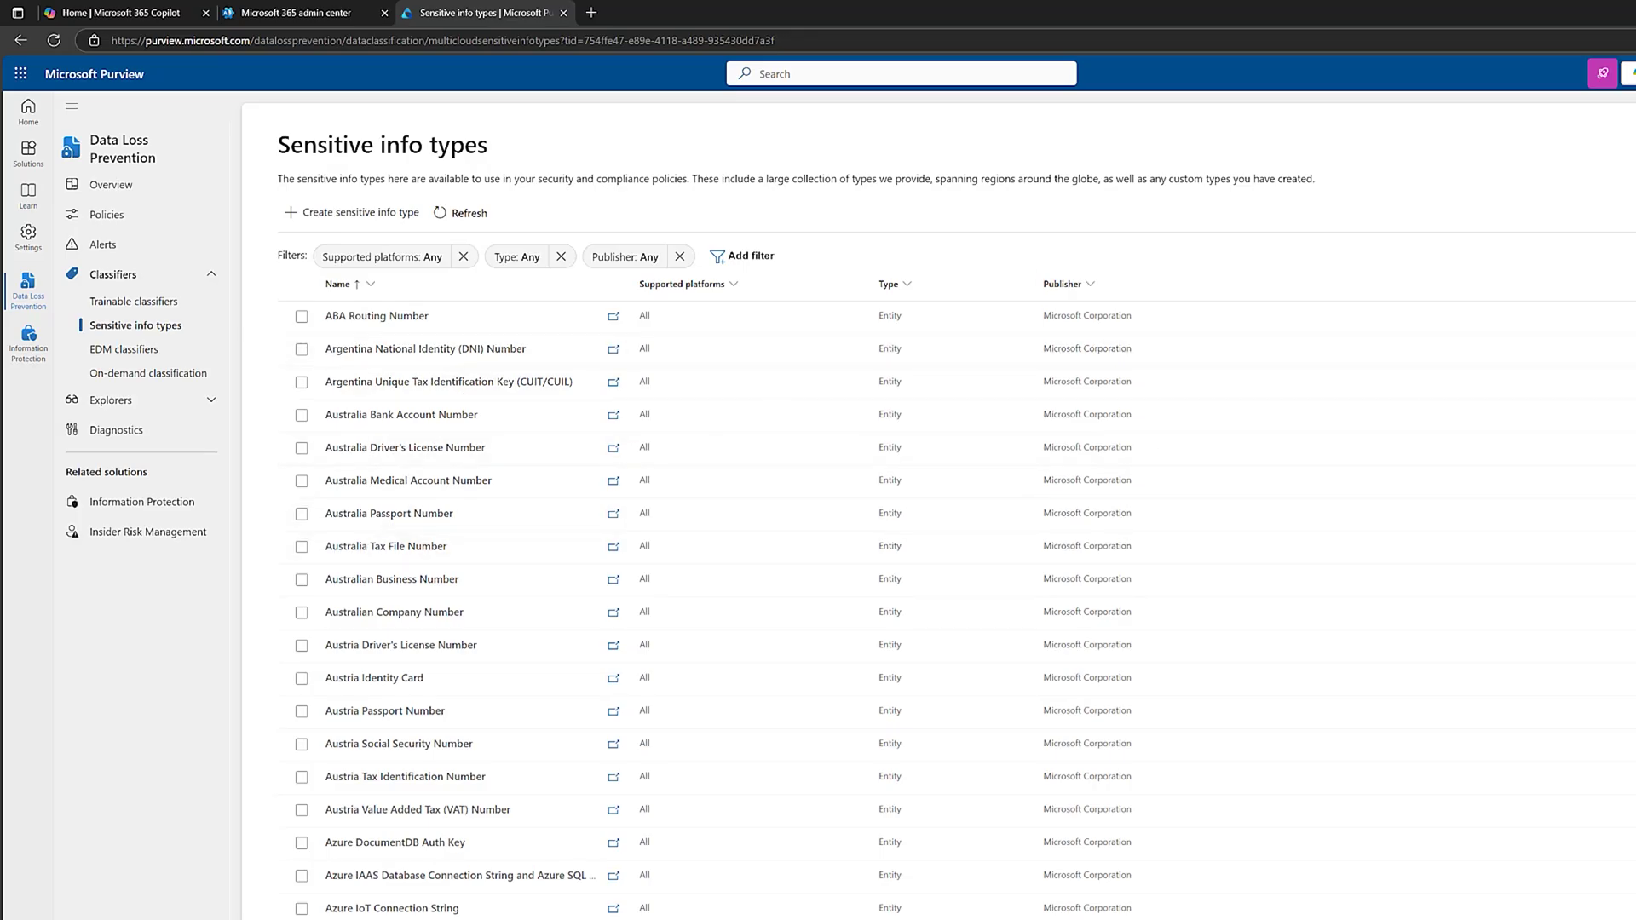
Step: Search the sensitive info types for 'u.k', review the U.K. entries, then return to the Purview home page
left_click(1602, 194)
type("u")
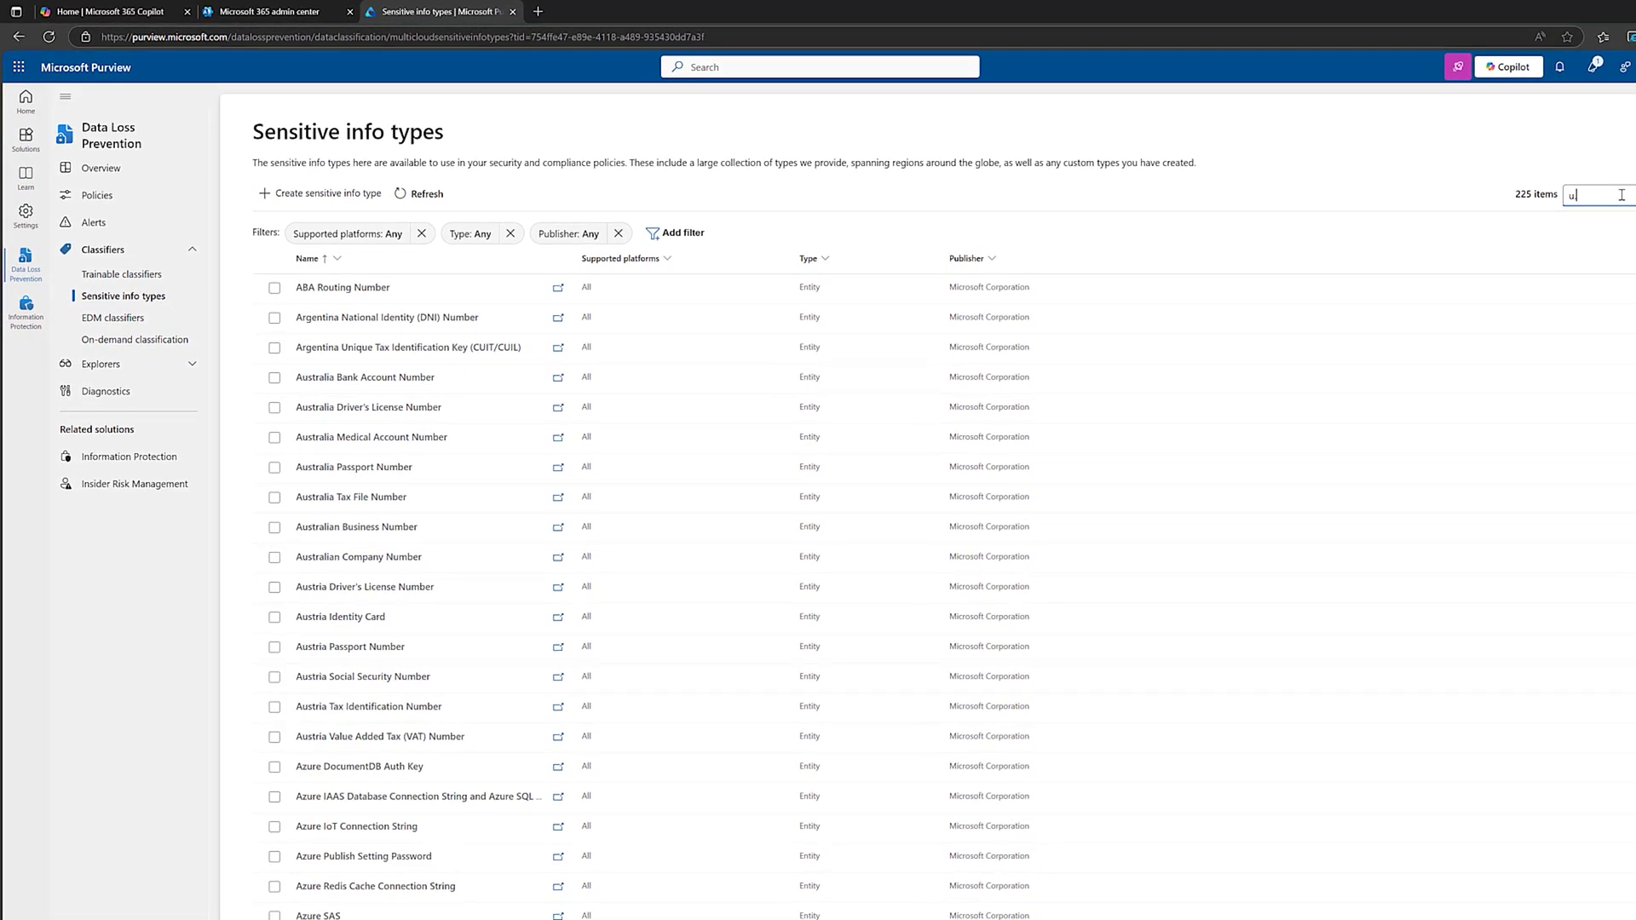
type(".k")
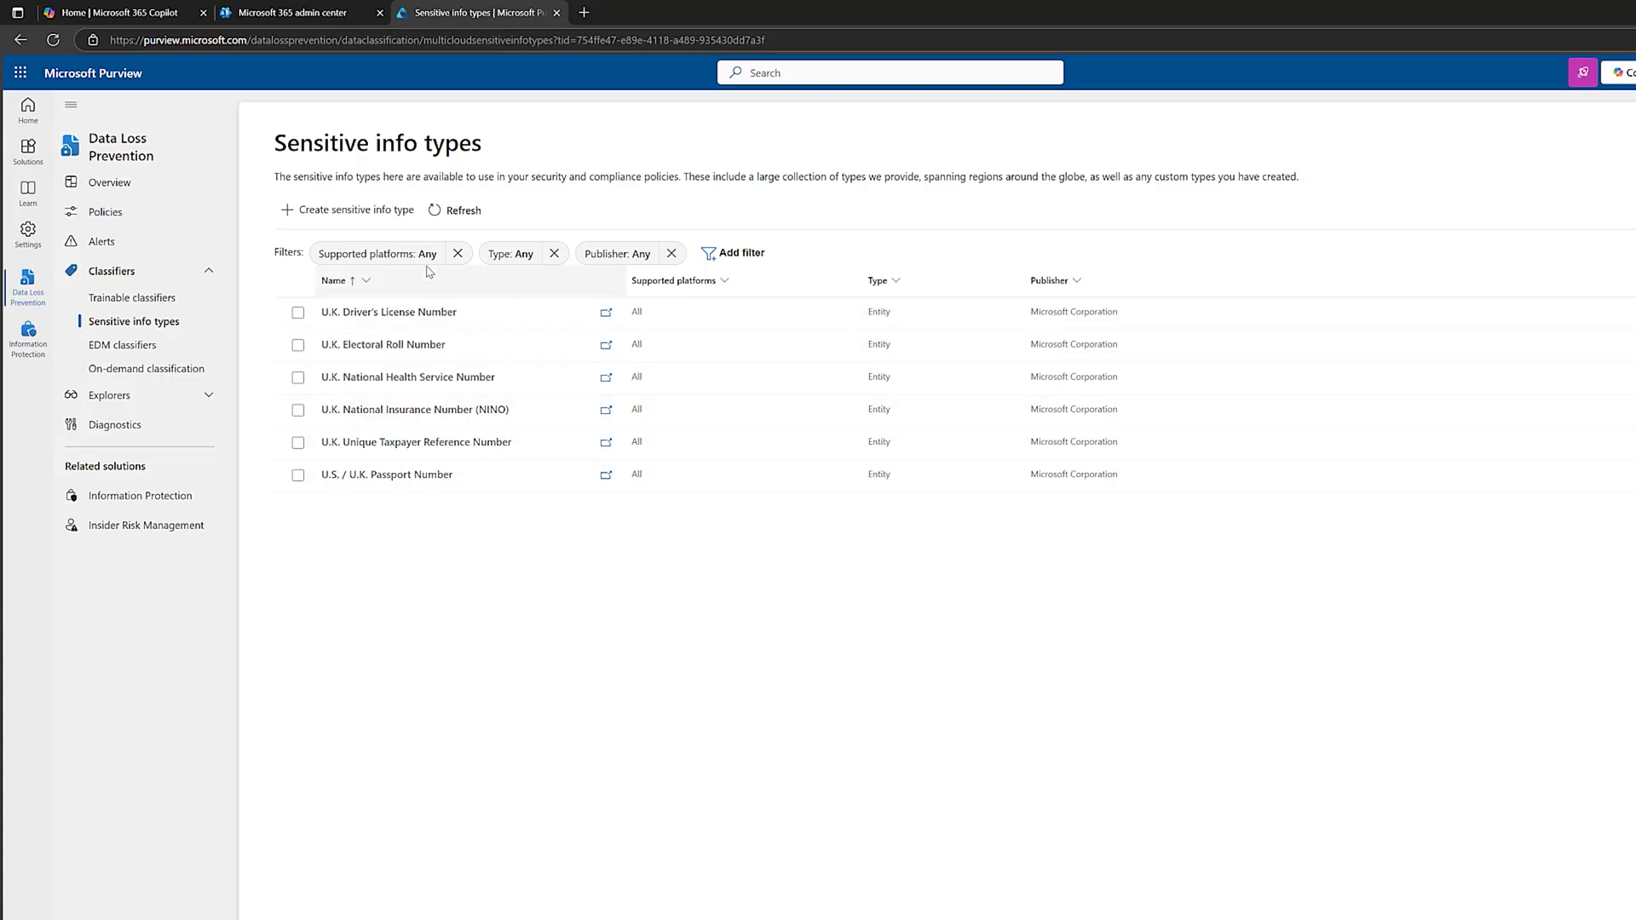
left_click(373, 219)
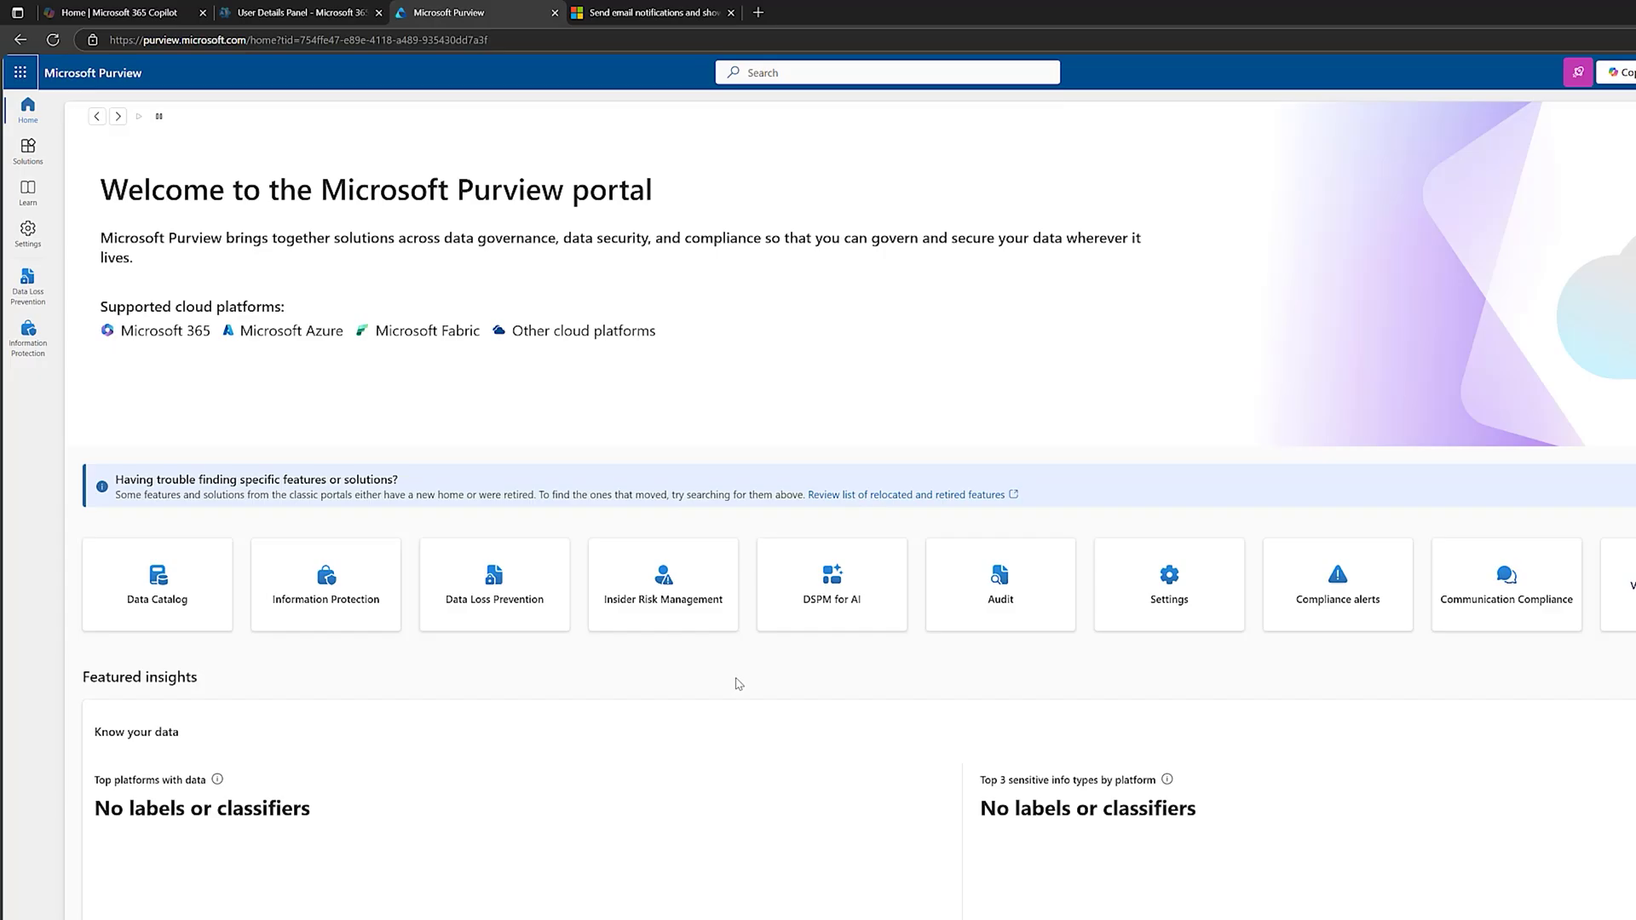
Step: From Data Loss Prevention Policies, start creating a new DLP policy
left_click(28, 294)
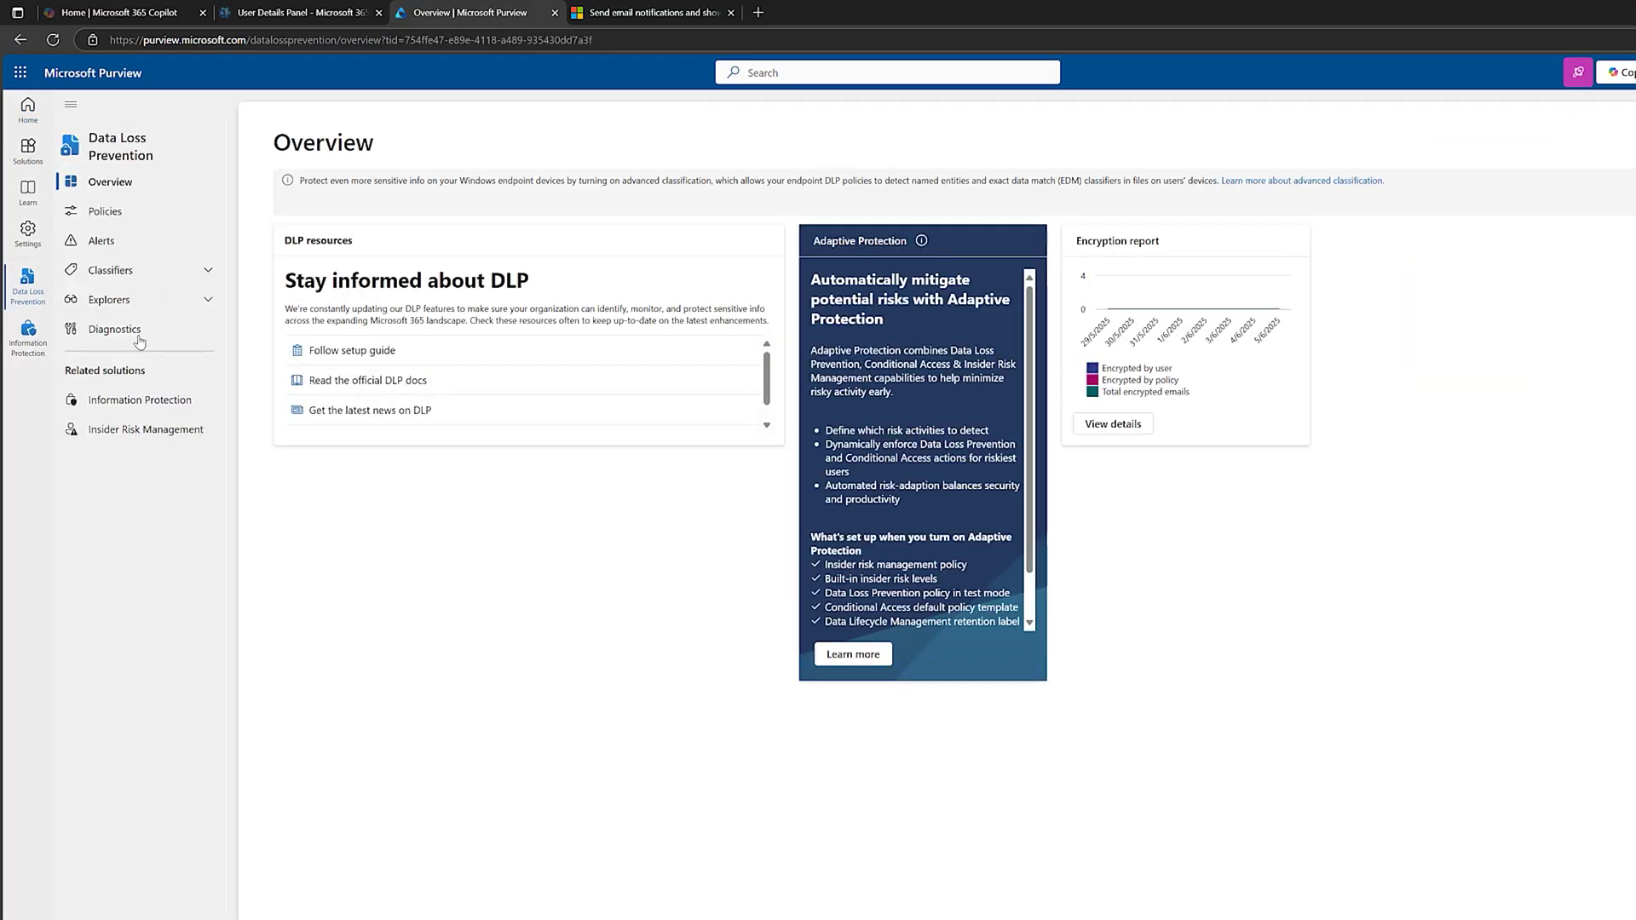
left_click(123, 219)
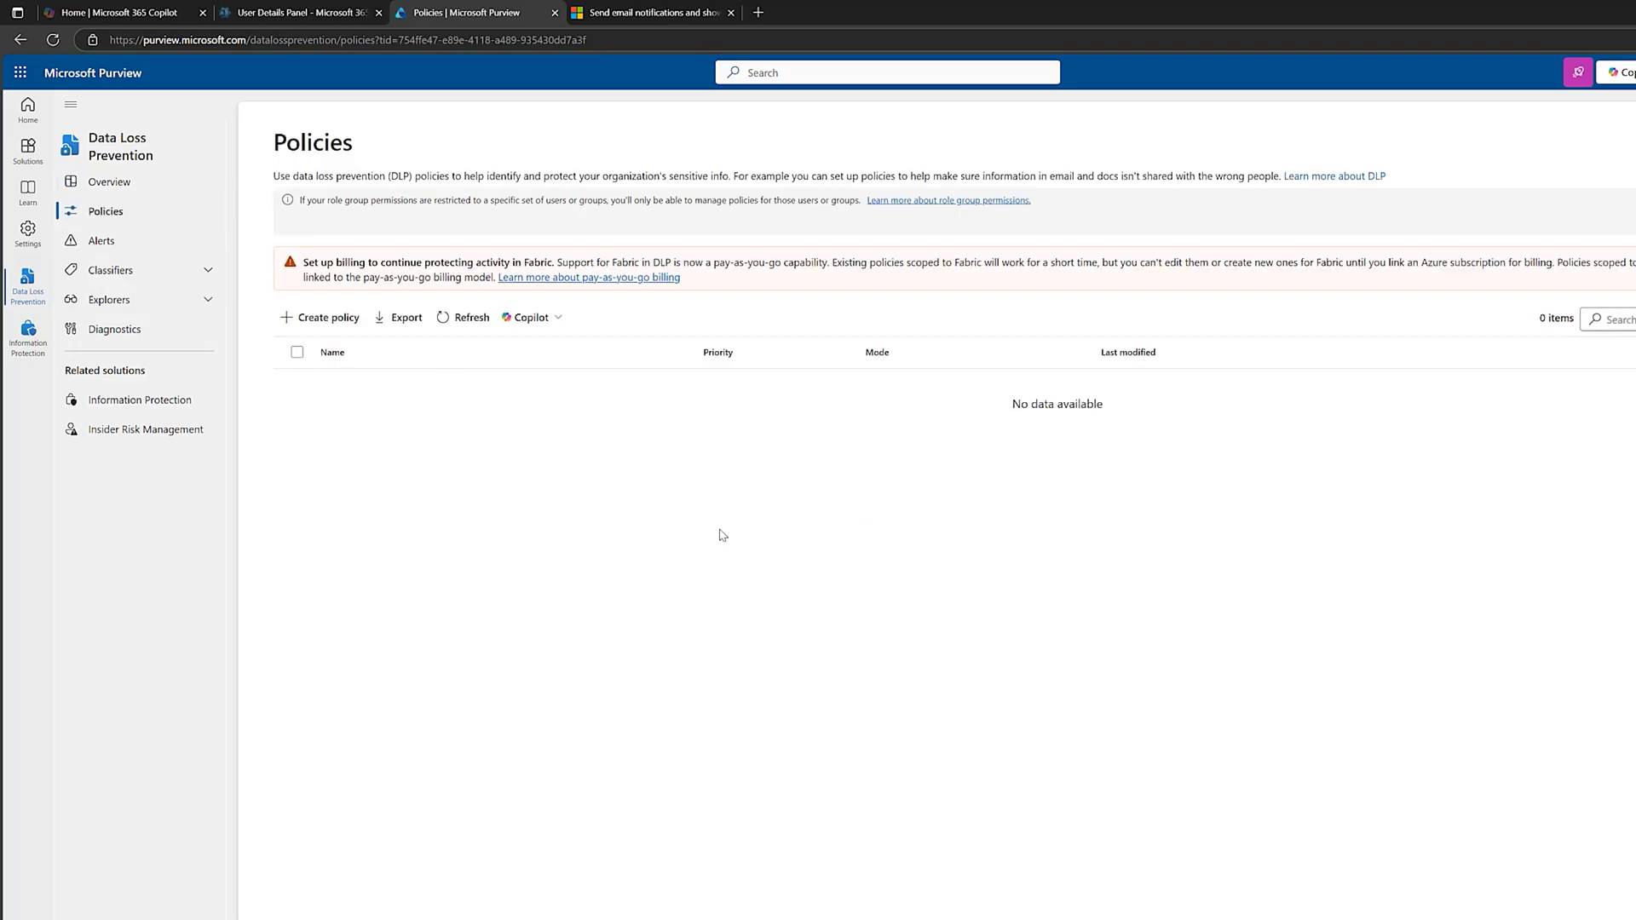
left_click(305, 319)
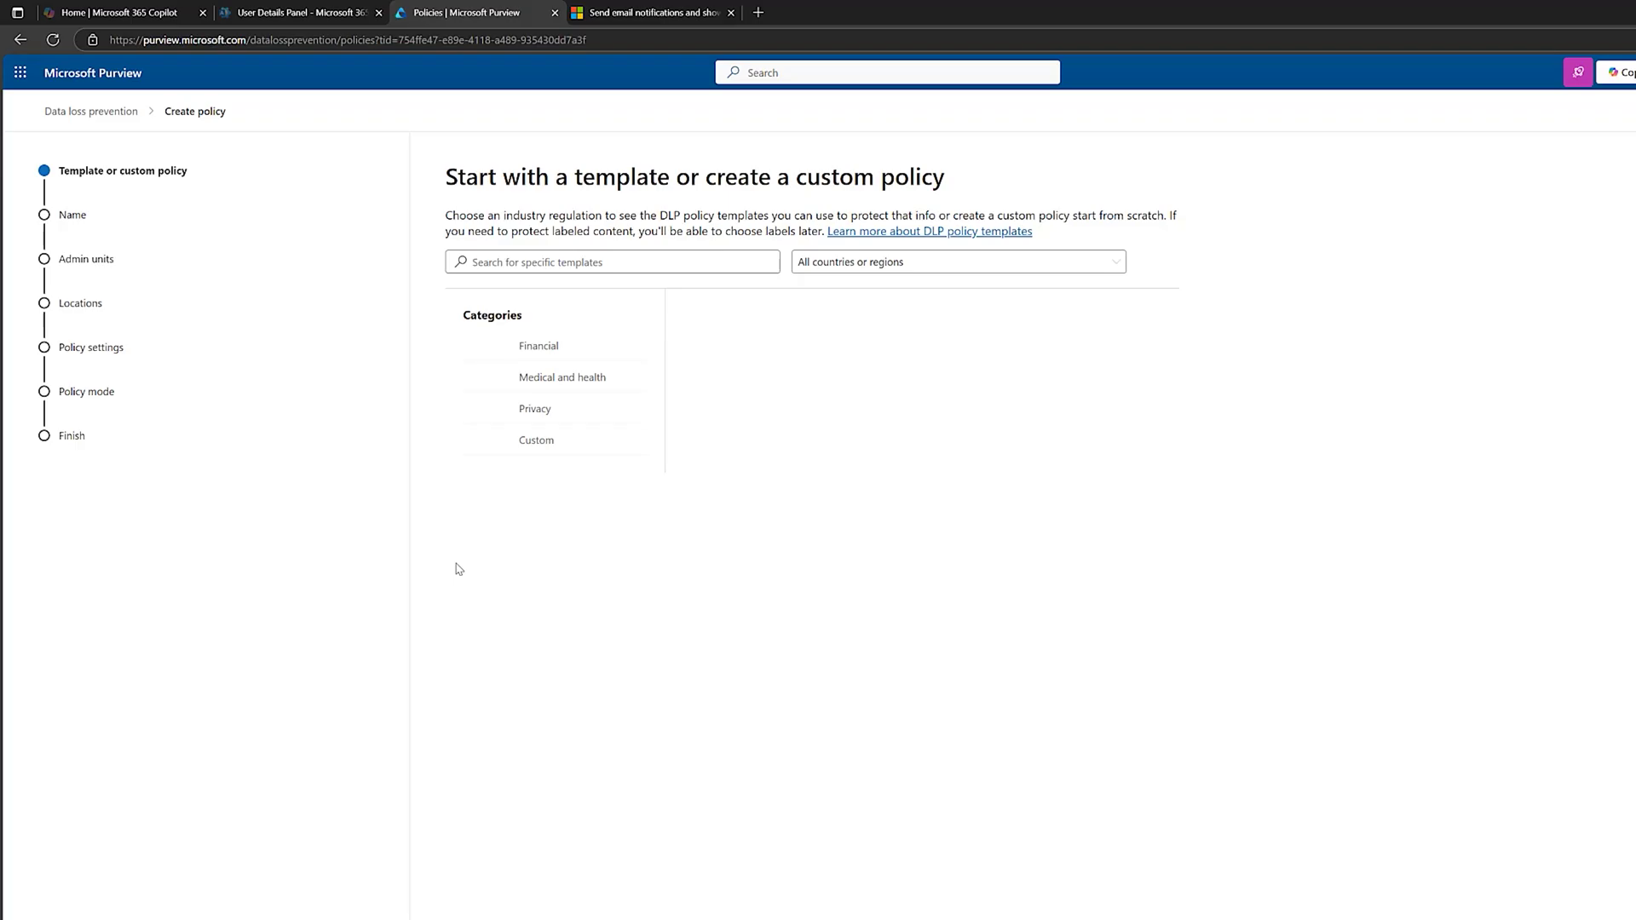
Step: Base the policy on the U.K. Financial Data template from the Financial category
left_click(561, 350)
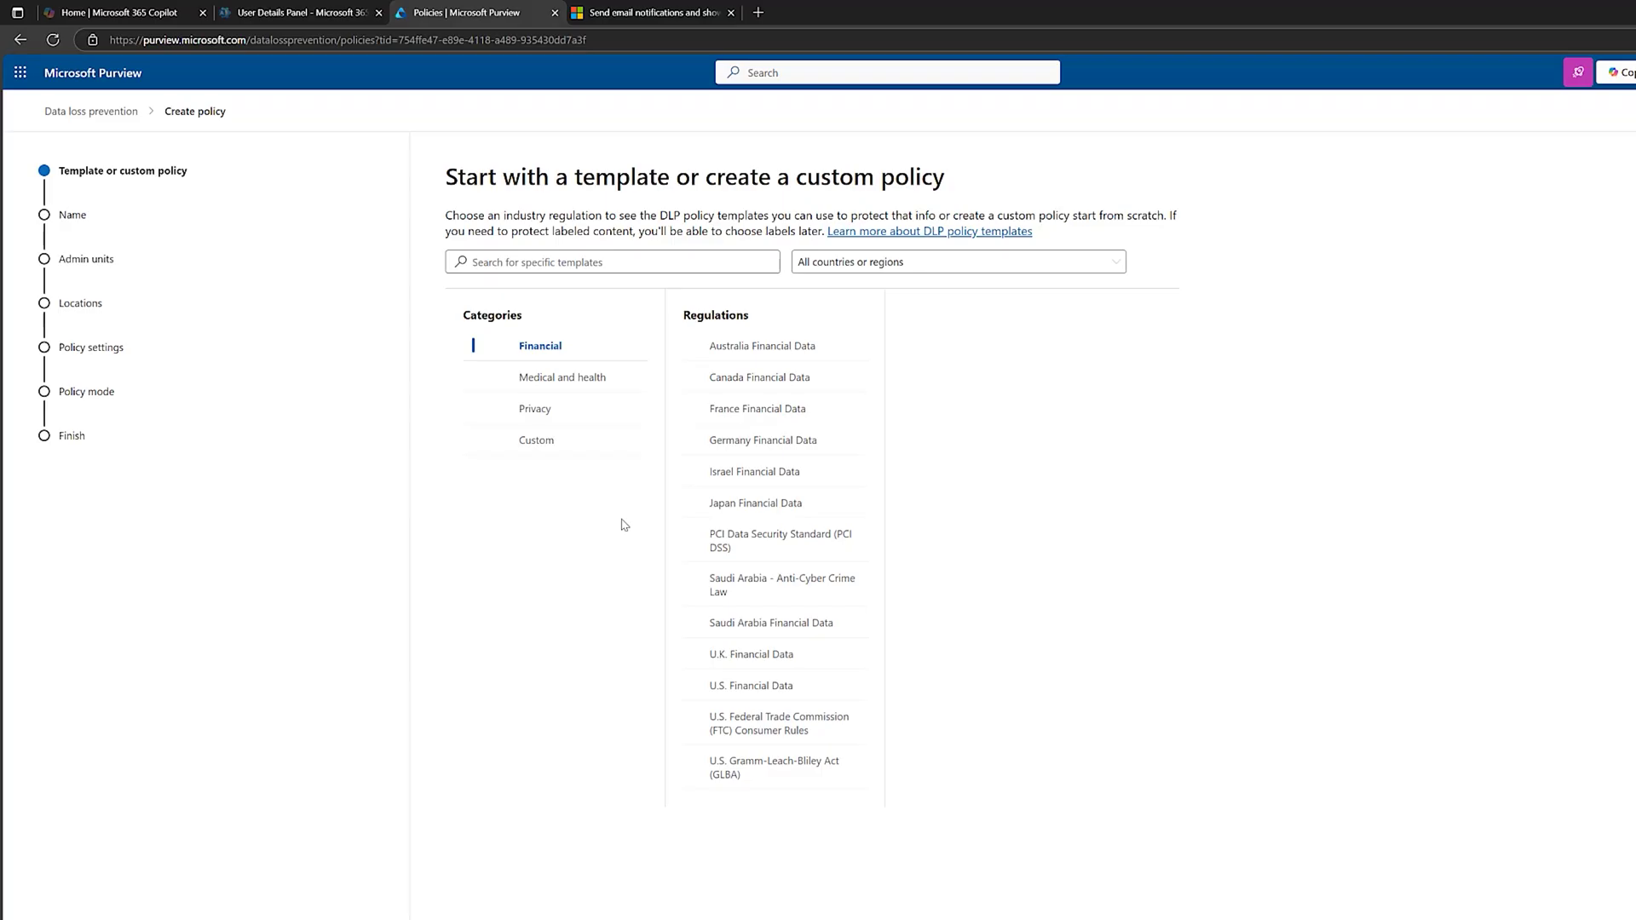
left_click(802, 667)
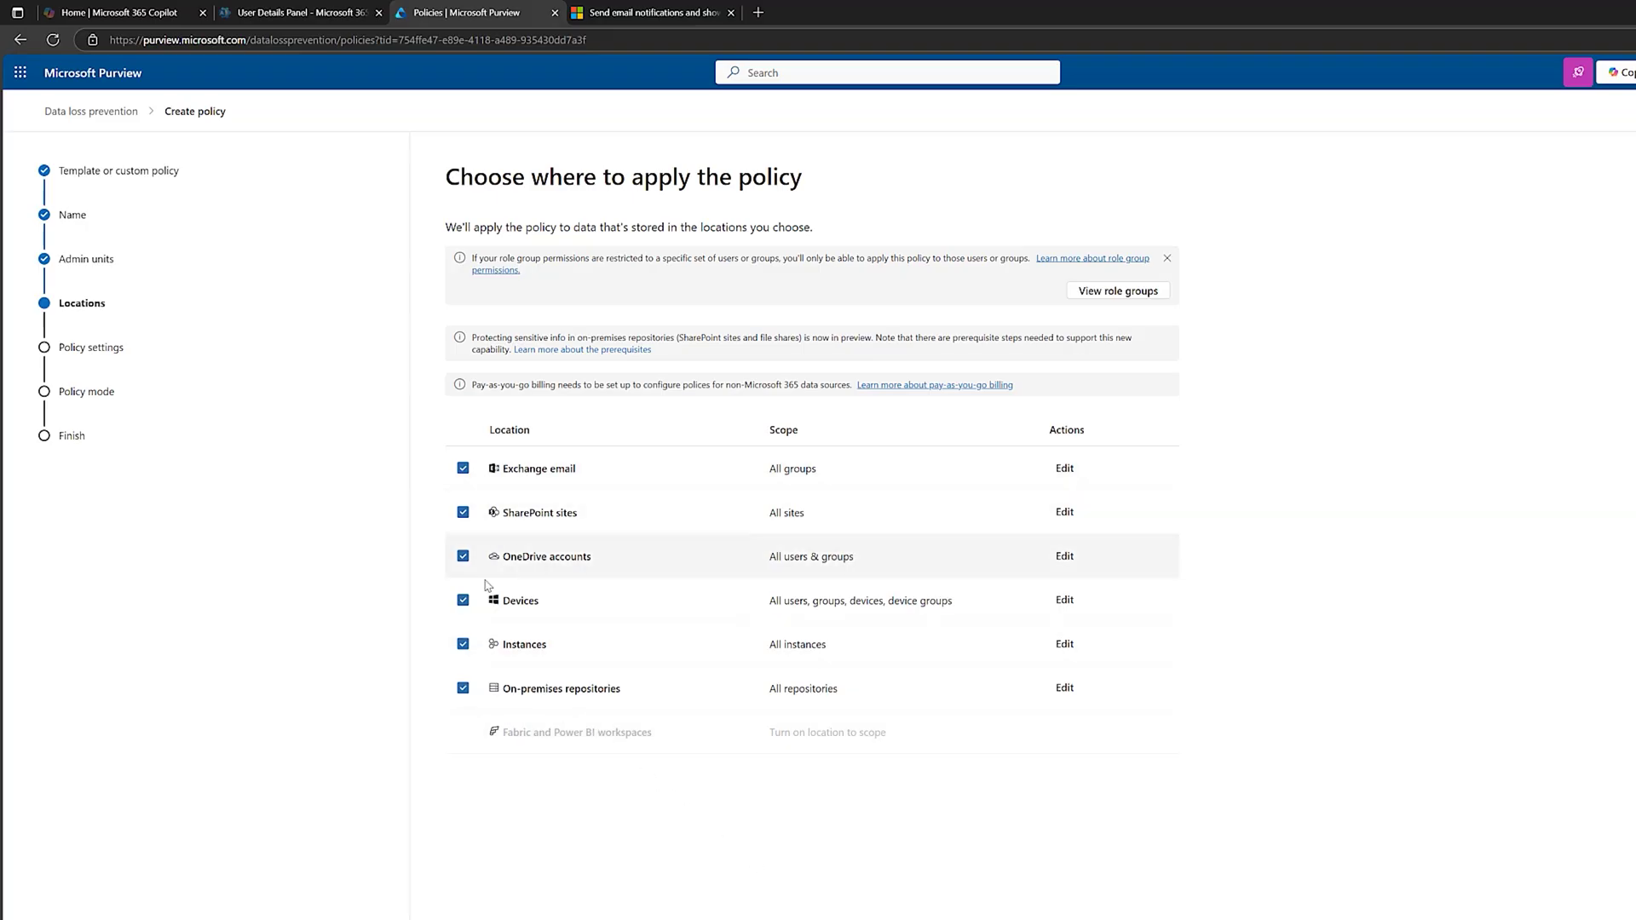
Step: Remove Devices, Instances and On-premises repositories from the policy's locations
left_click(462, 600)
left_click(463, 644)
left_click(463, 689)
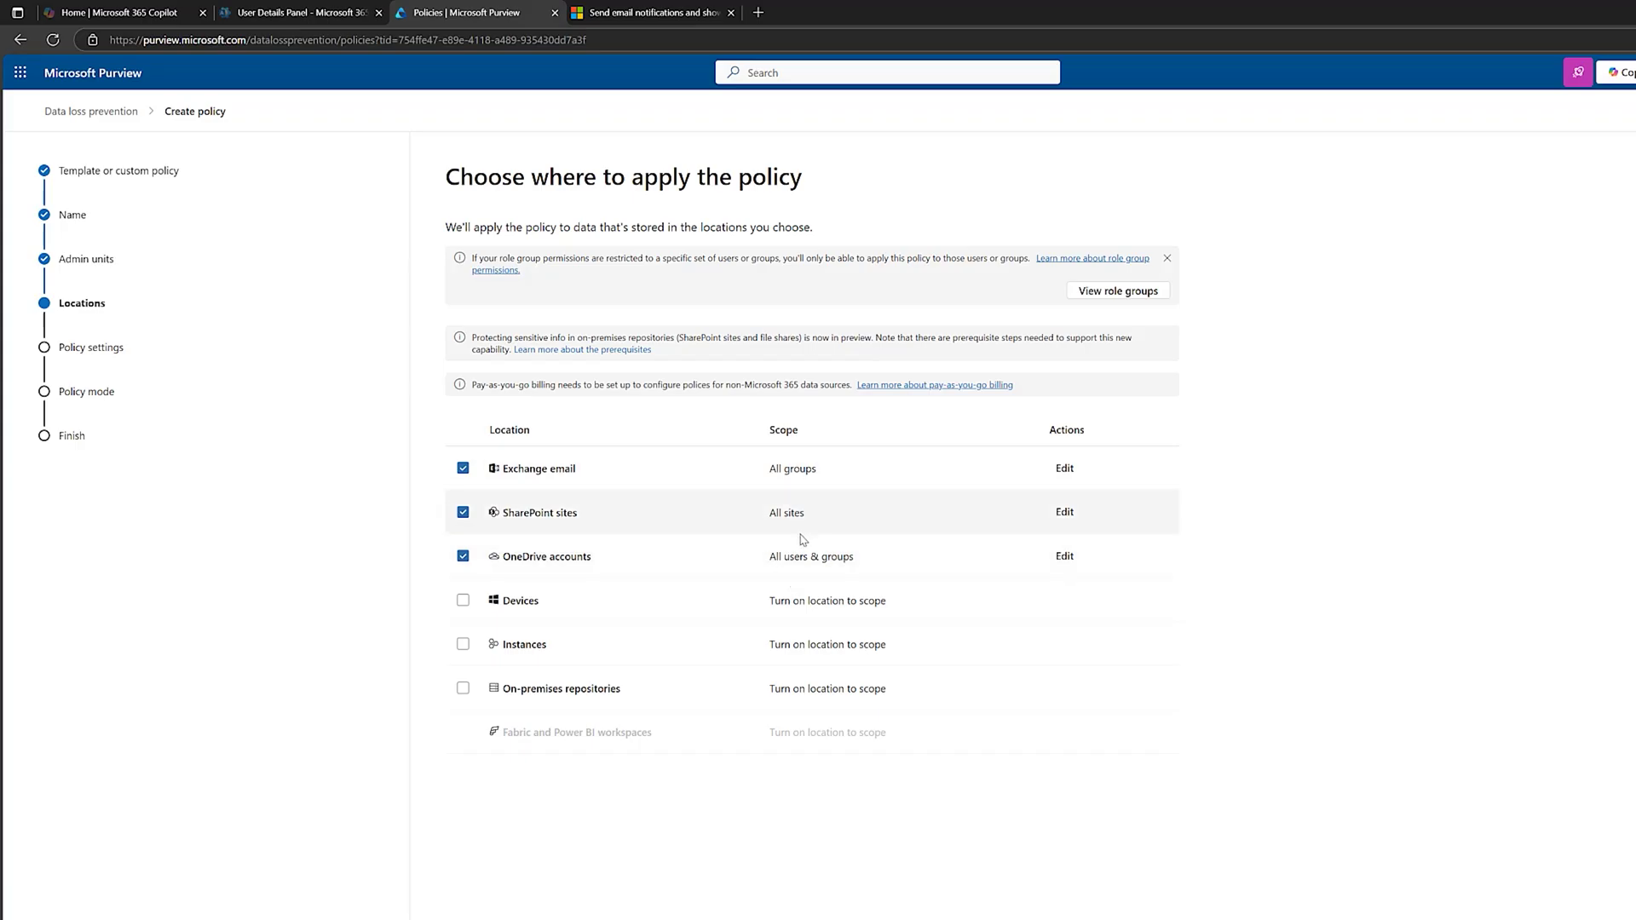
Step: Review the SharePoint and Exchange email scopes, then choose to create or customize advanced DLP rules
left_click(1063, 513)
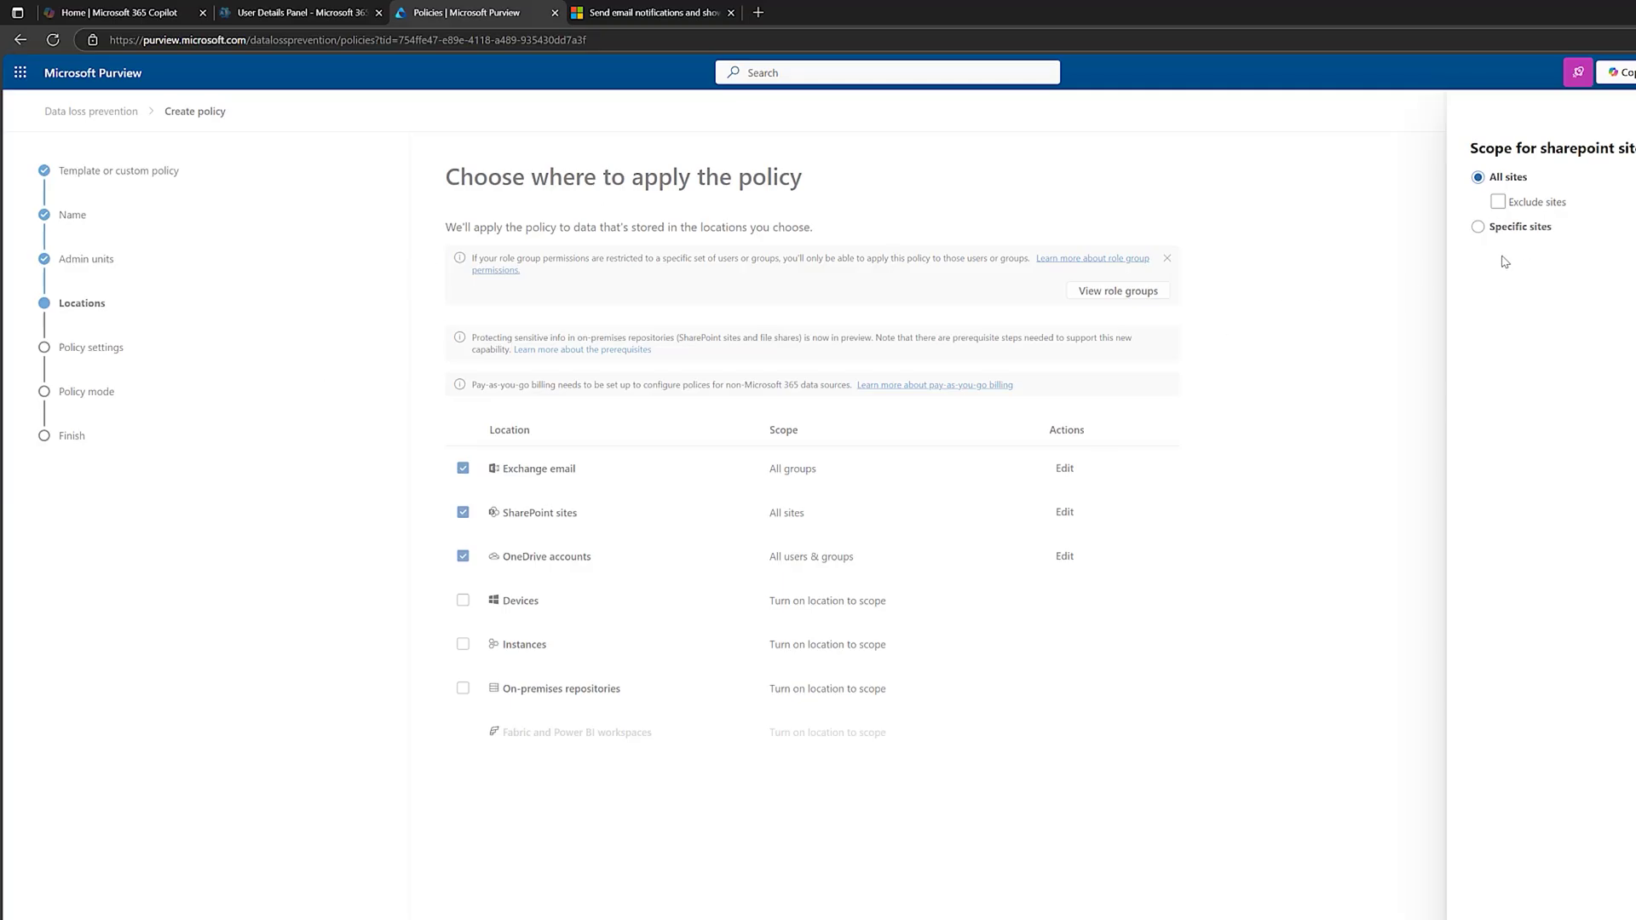
left_click(1064, 470)
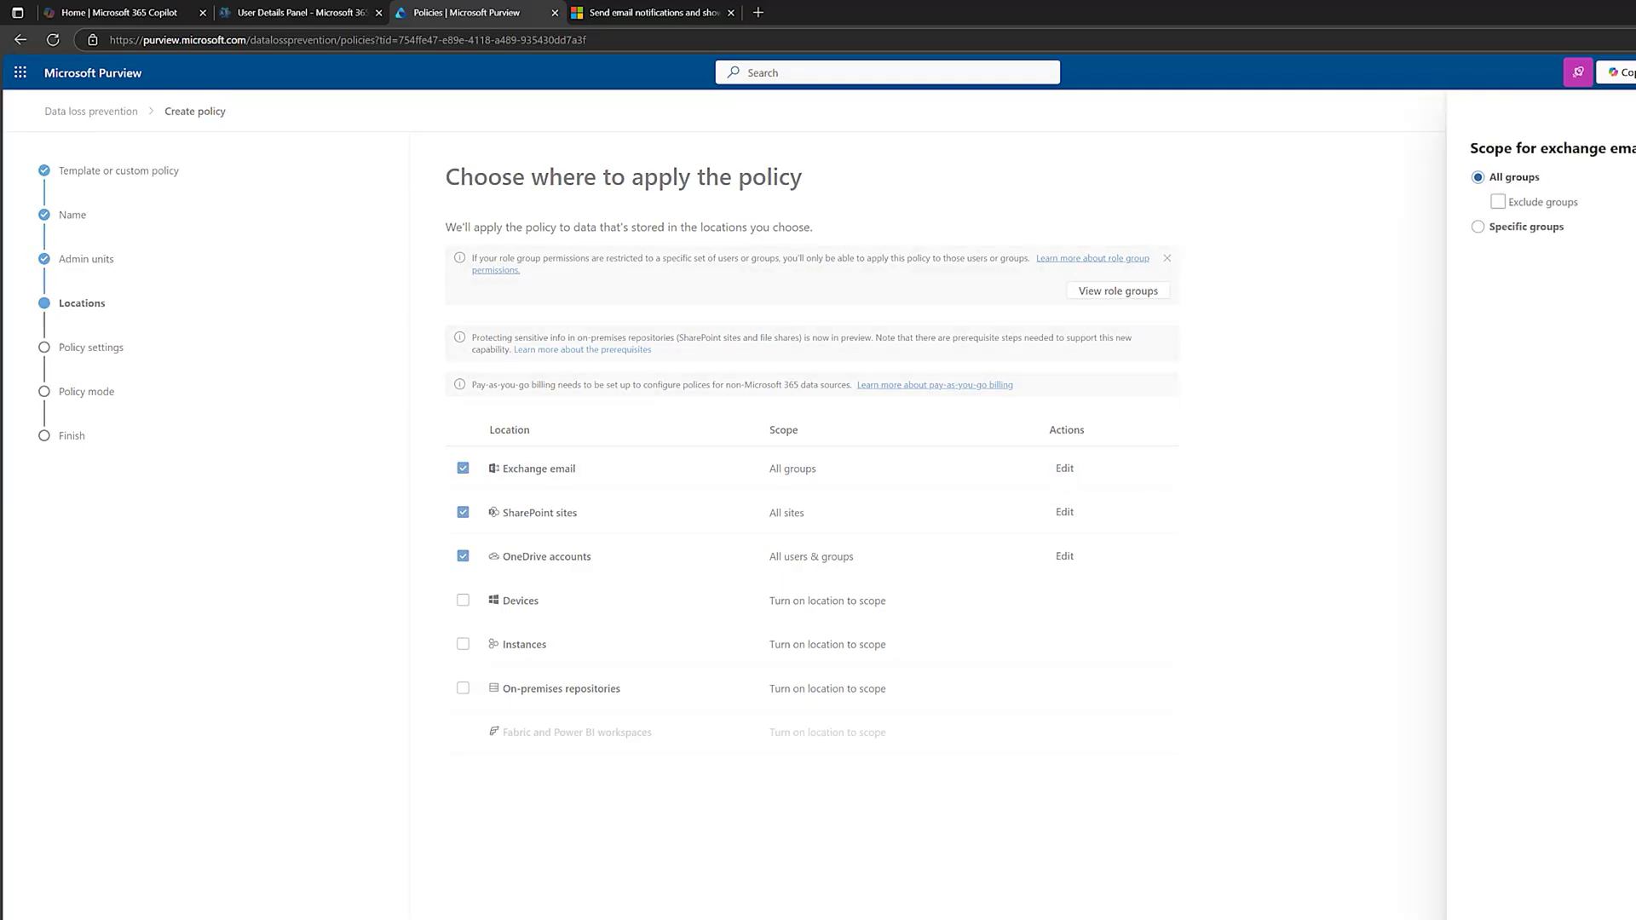
left_click(1284, 519)
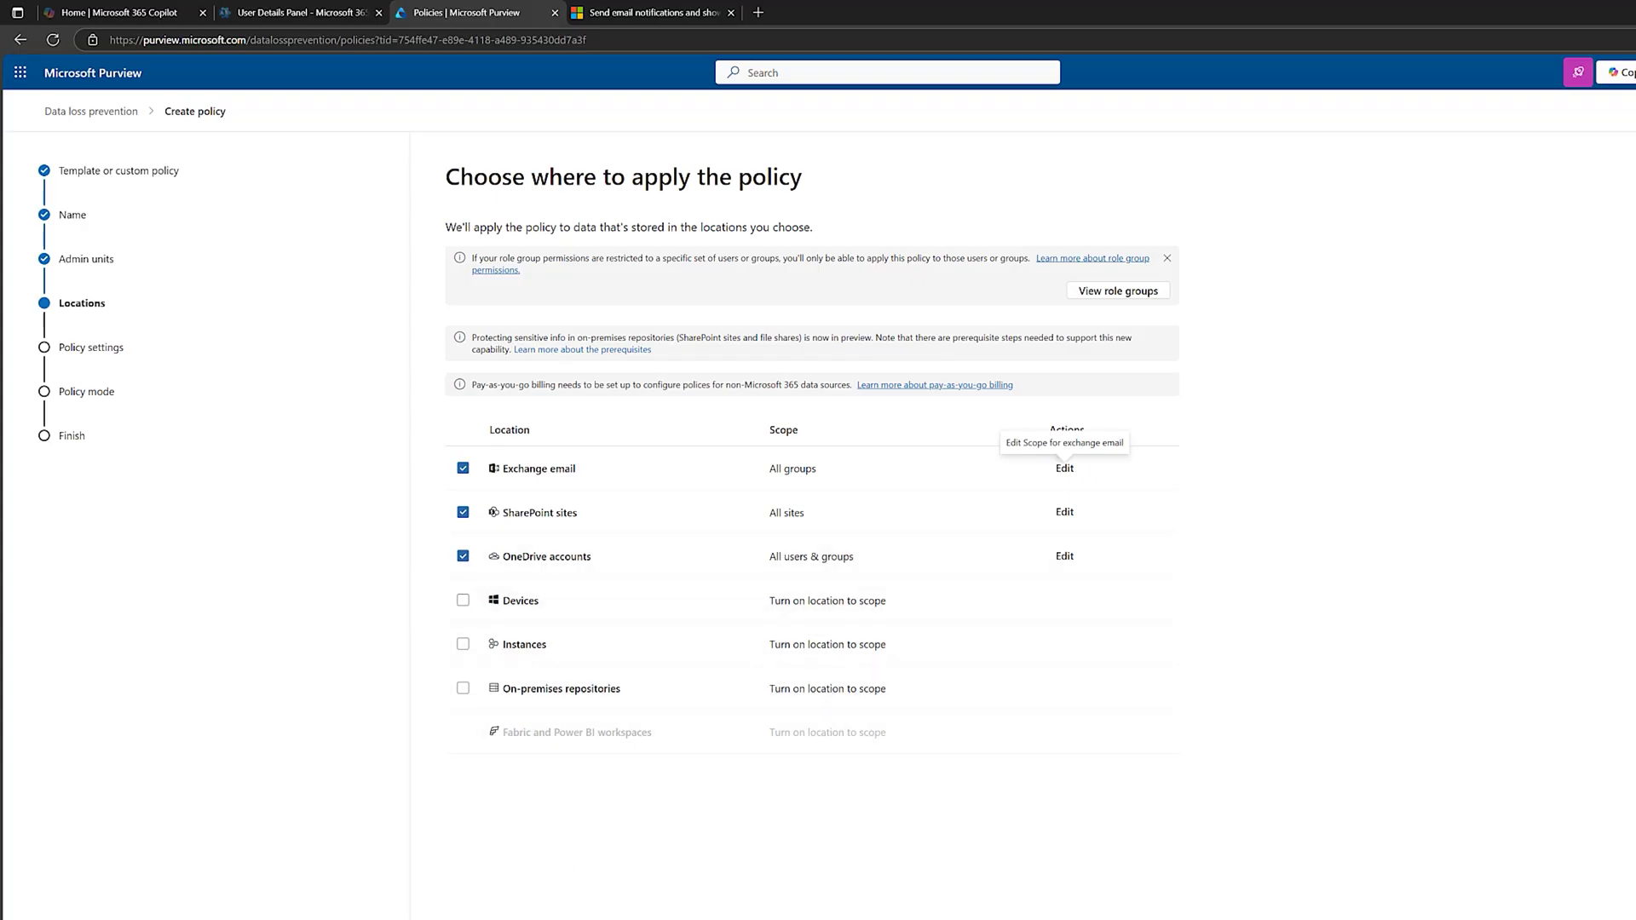
left_click(791, 898)
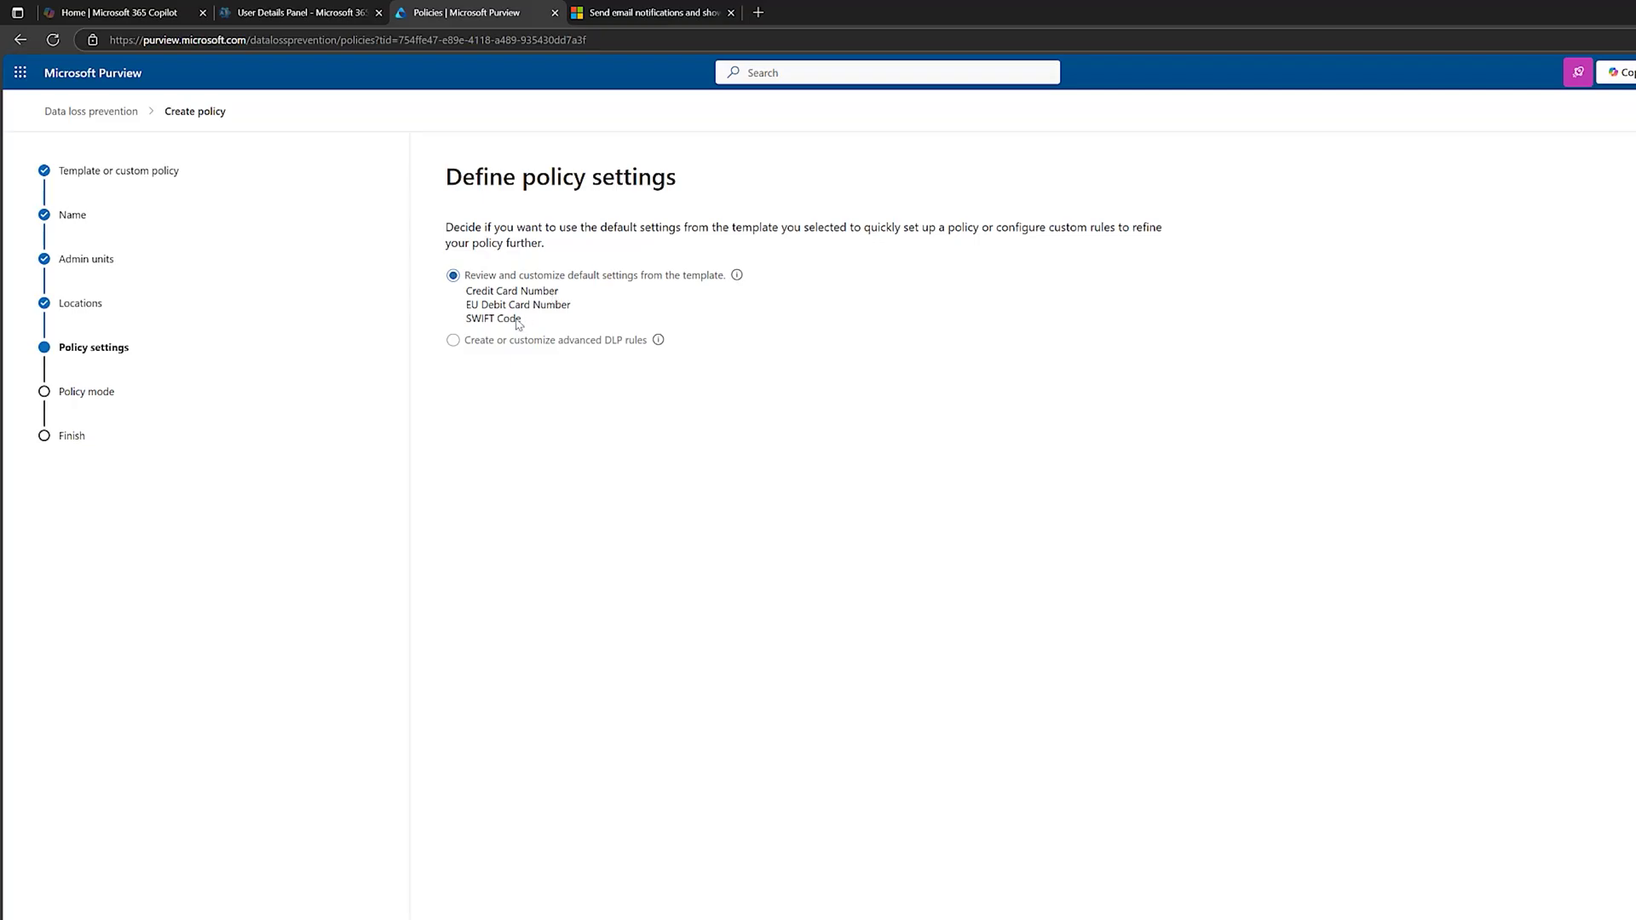
left_click(452, 342)
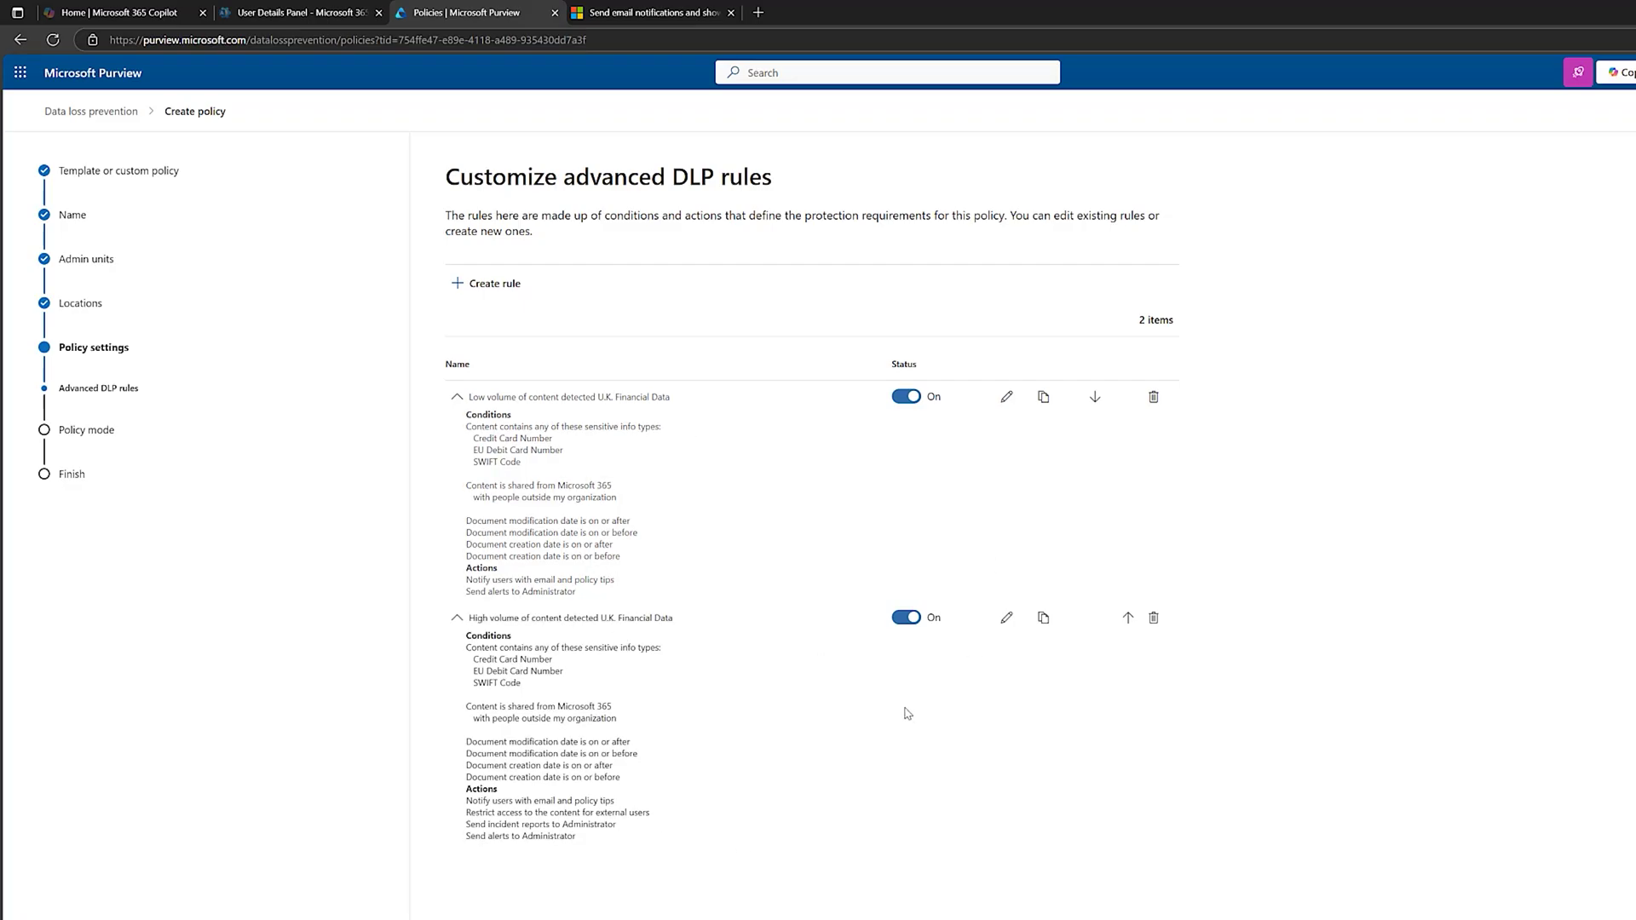
Step: Inspect the Low volume U.K. Financial Data rule and close it without changes
left_click(1008, 398)
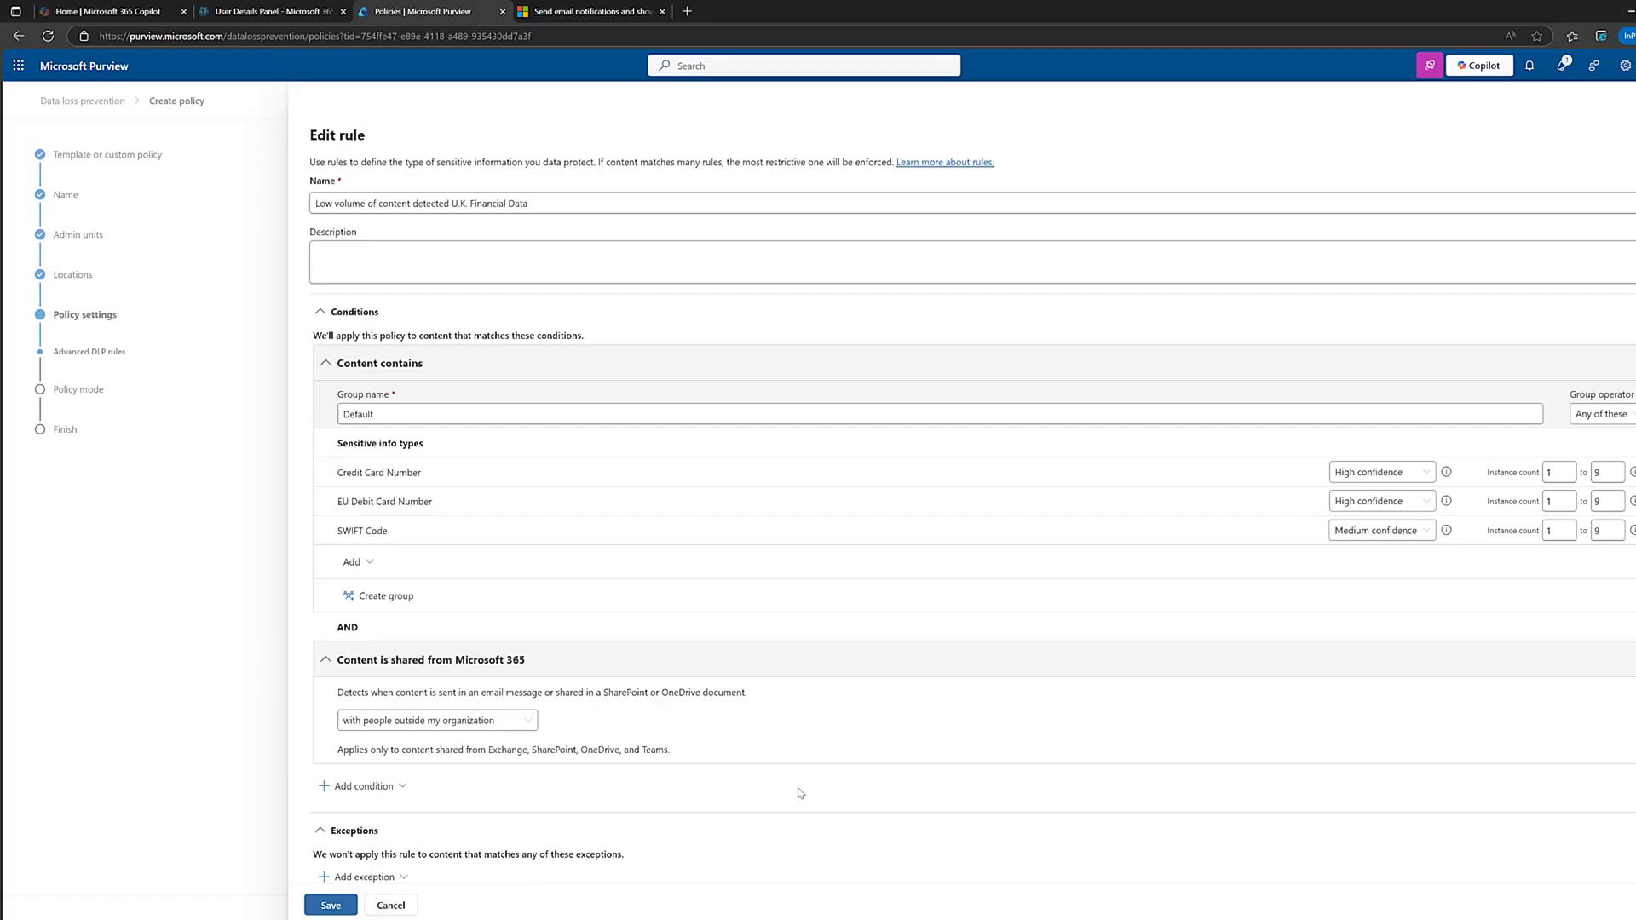
left_click(390, 905)
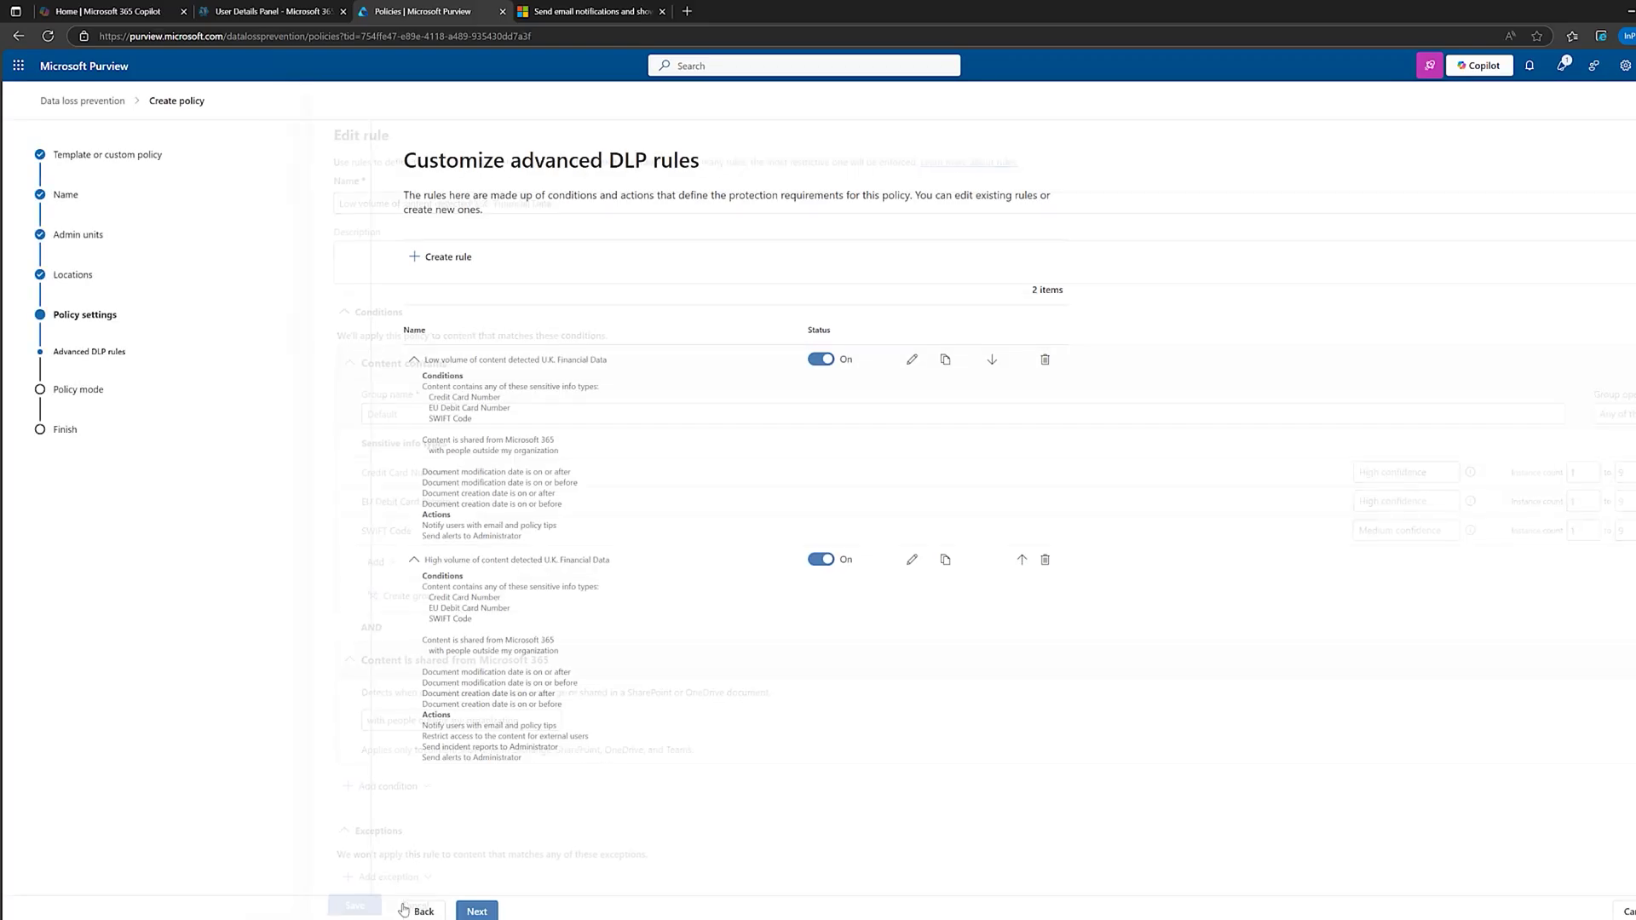
Step: Choose to review and customize the template's default settings and advance to Info to protect
left_click(426, 912)
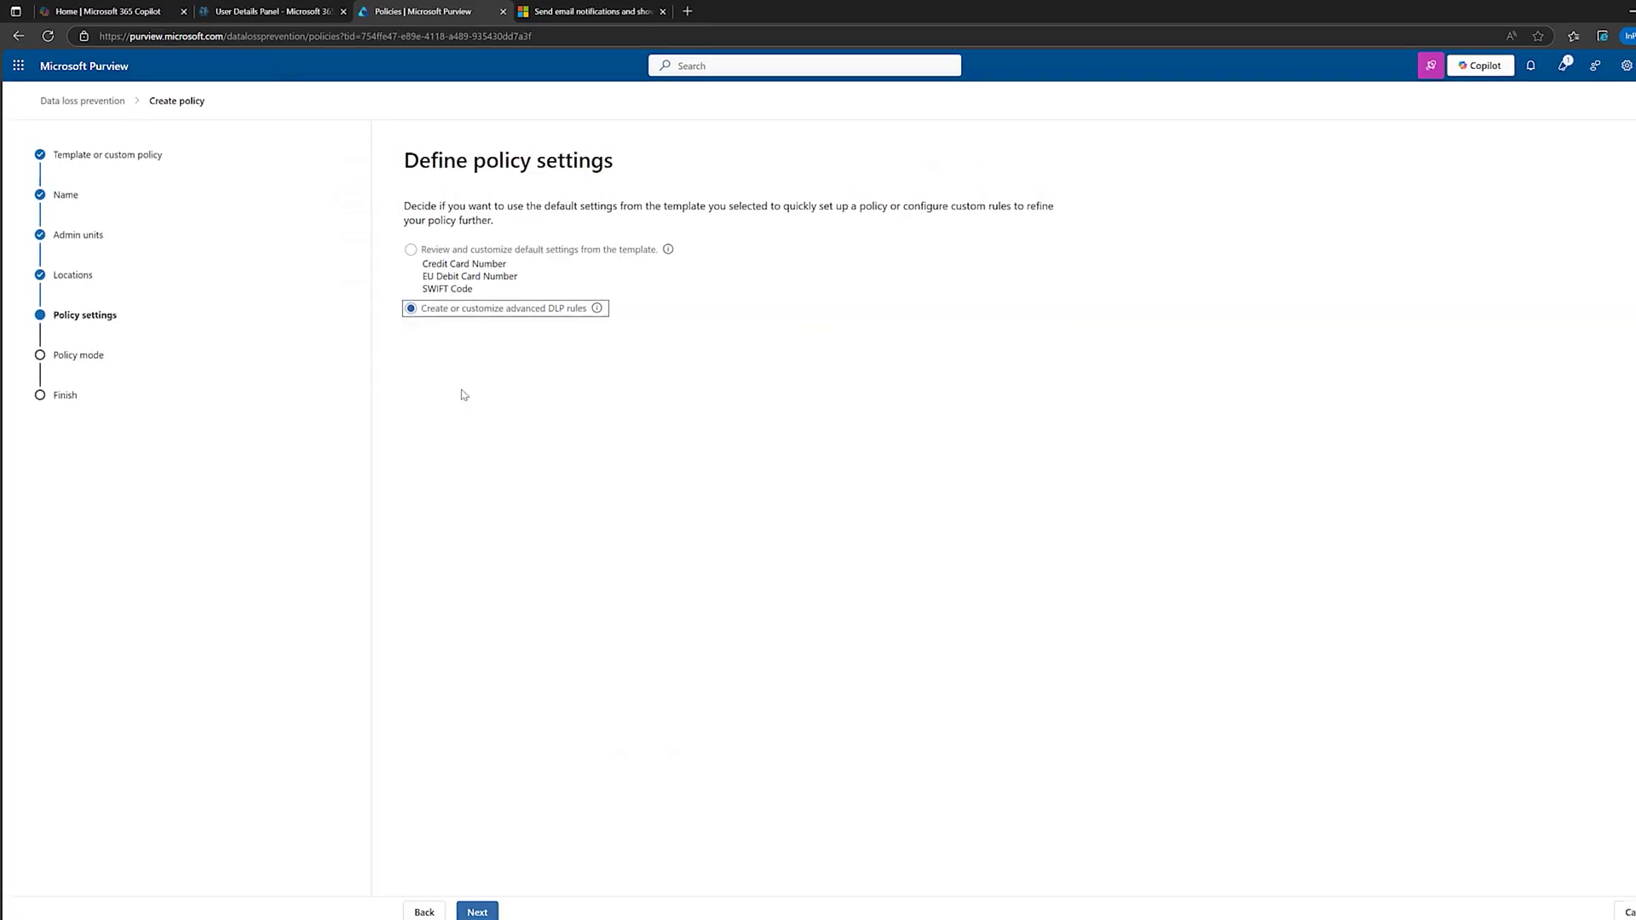
left_click(419, 256)
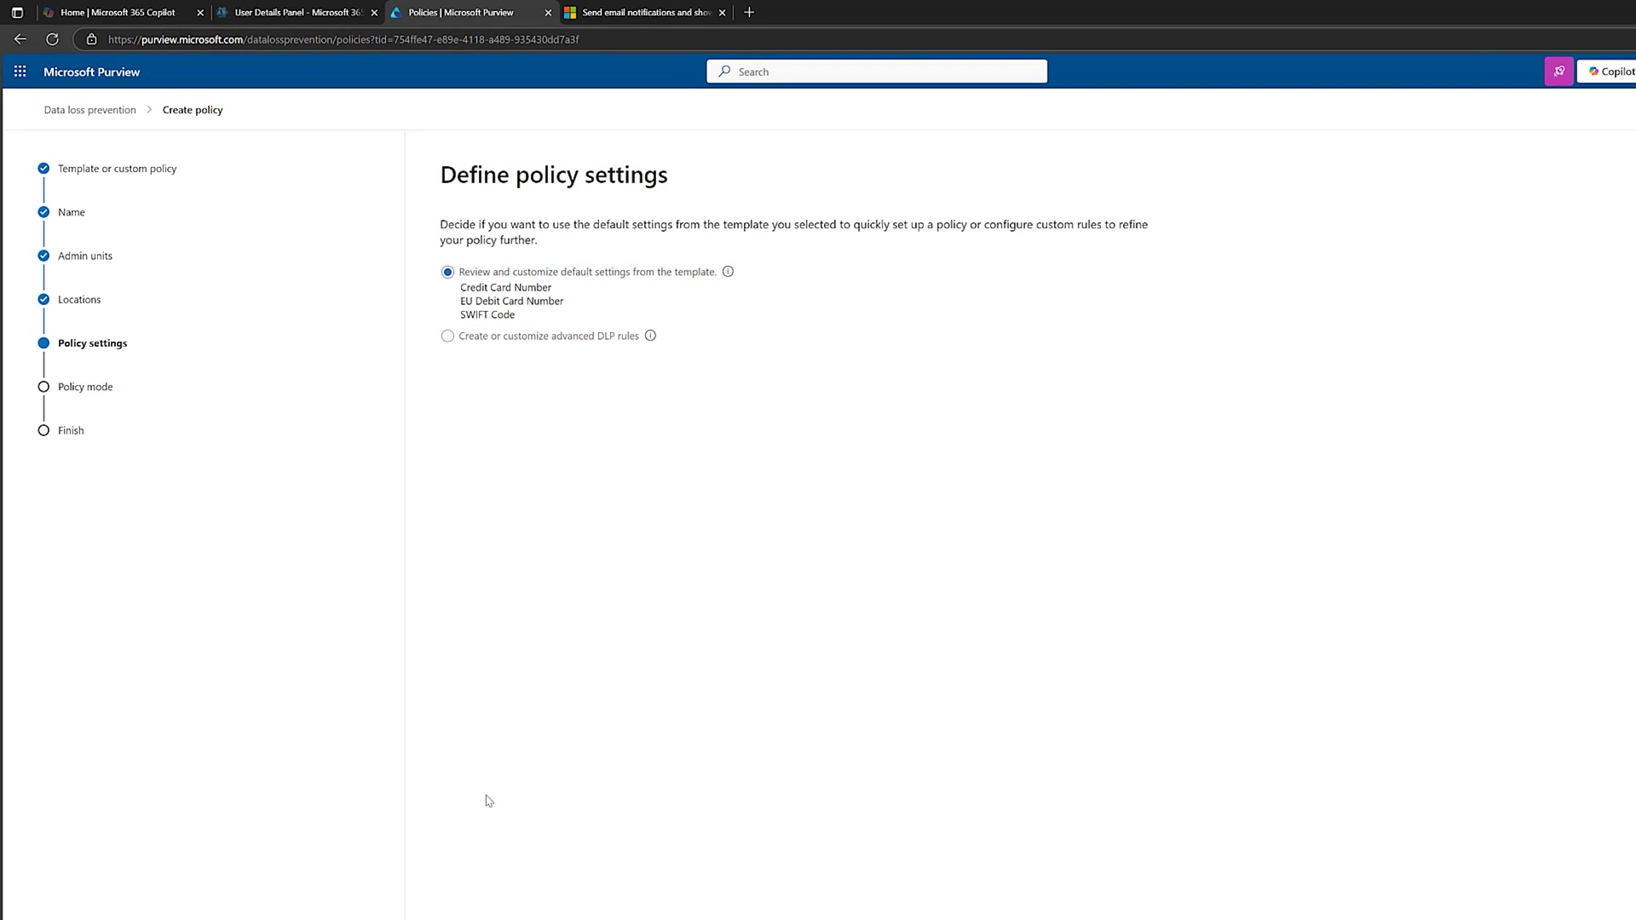
left_click(503, 908)
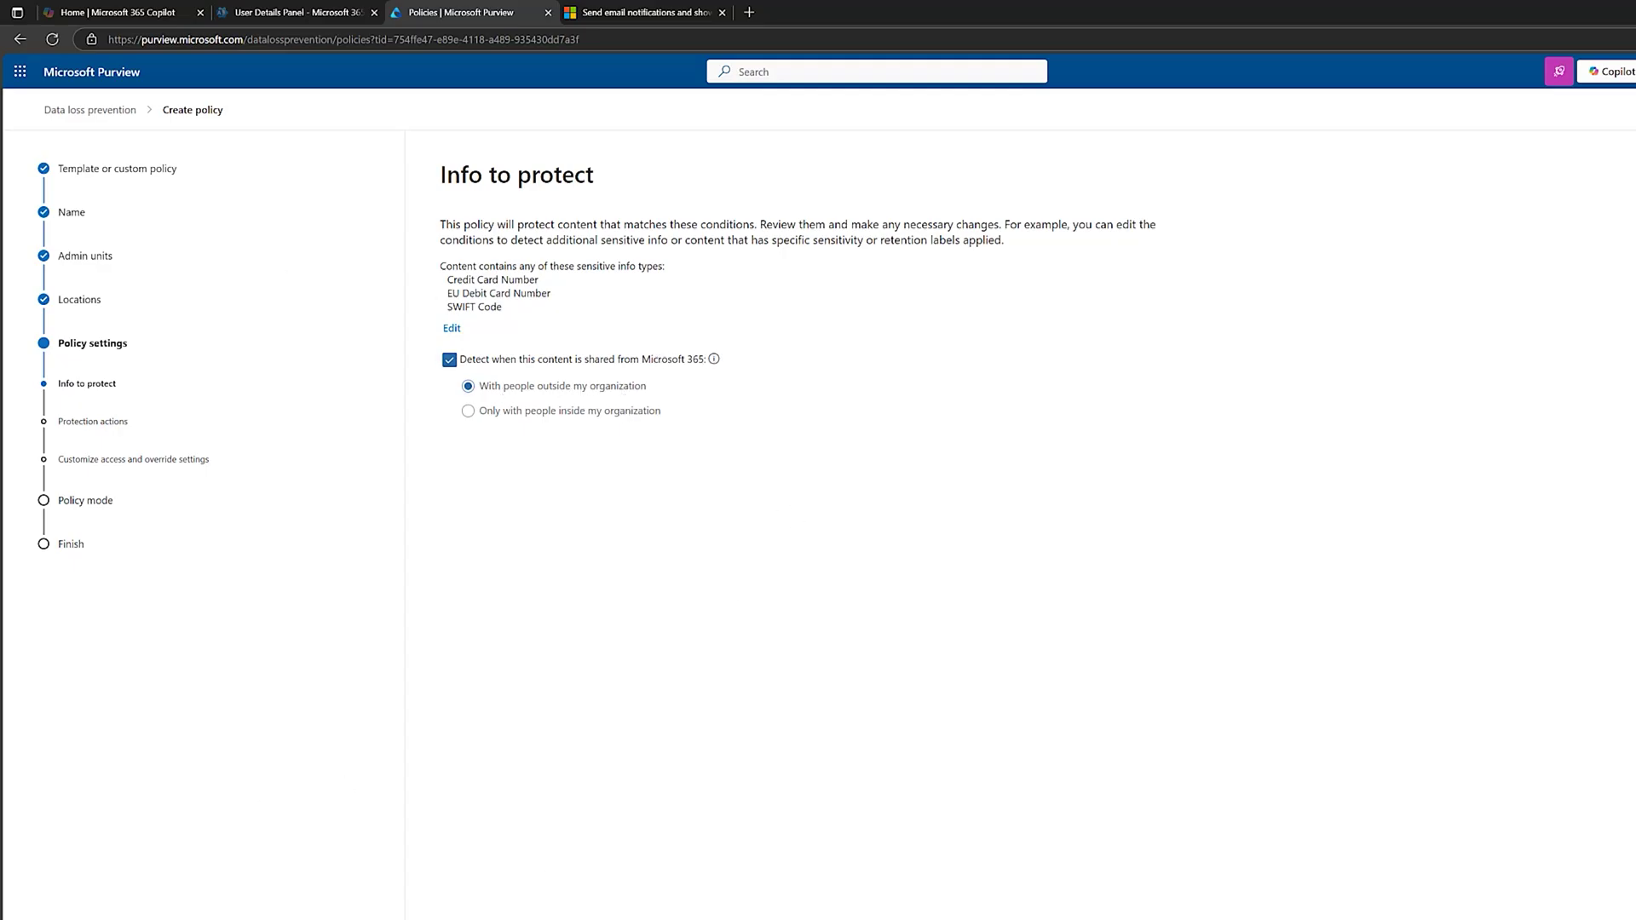
Step: Move on from Info to protect to the Protection actions step
left_click(742, 819)
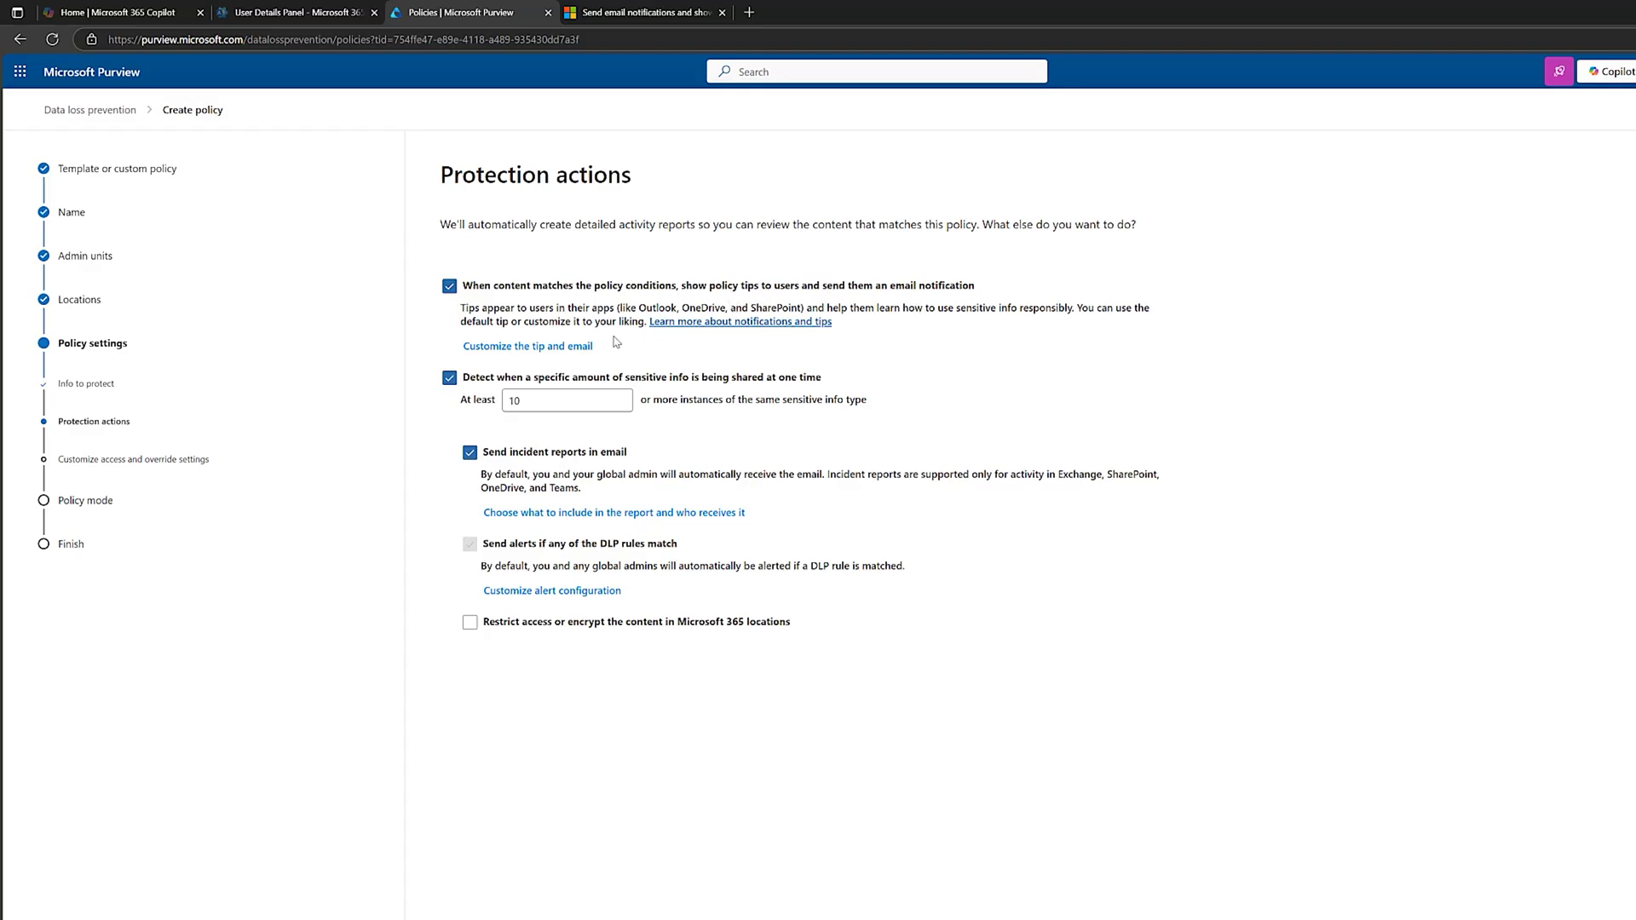
left_click(618, 17)
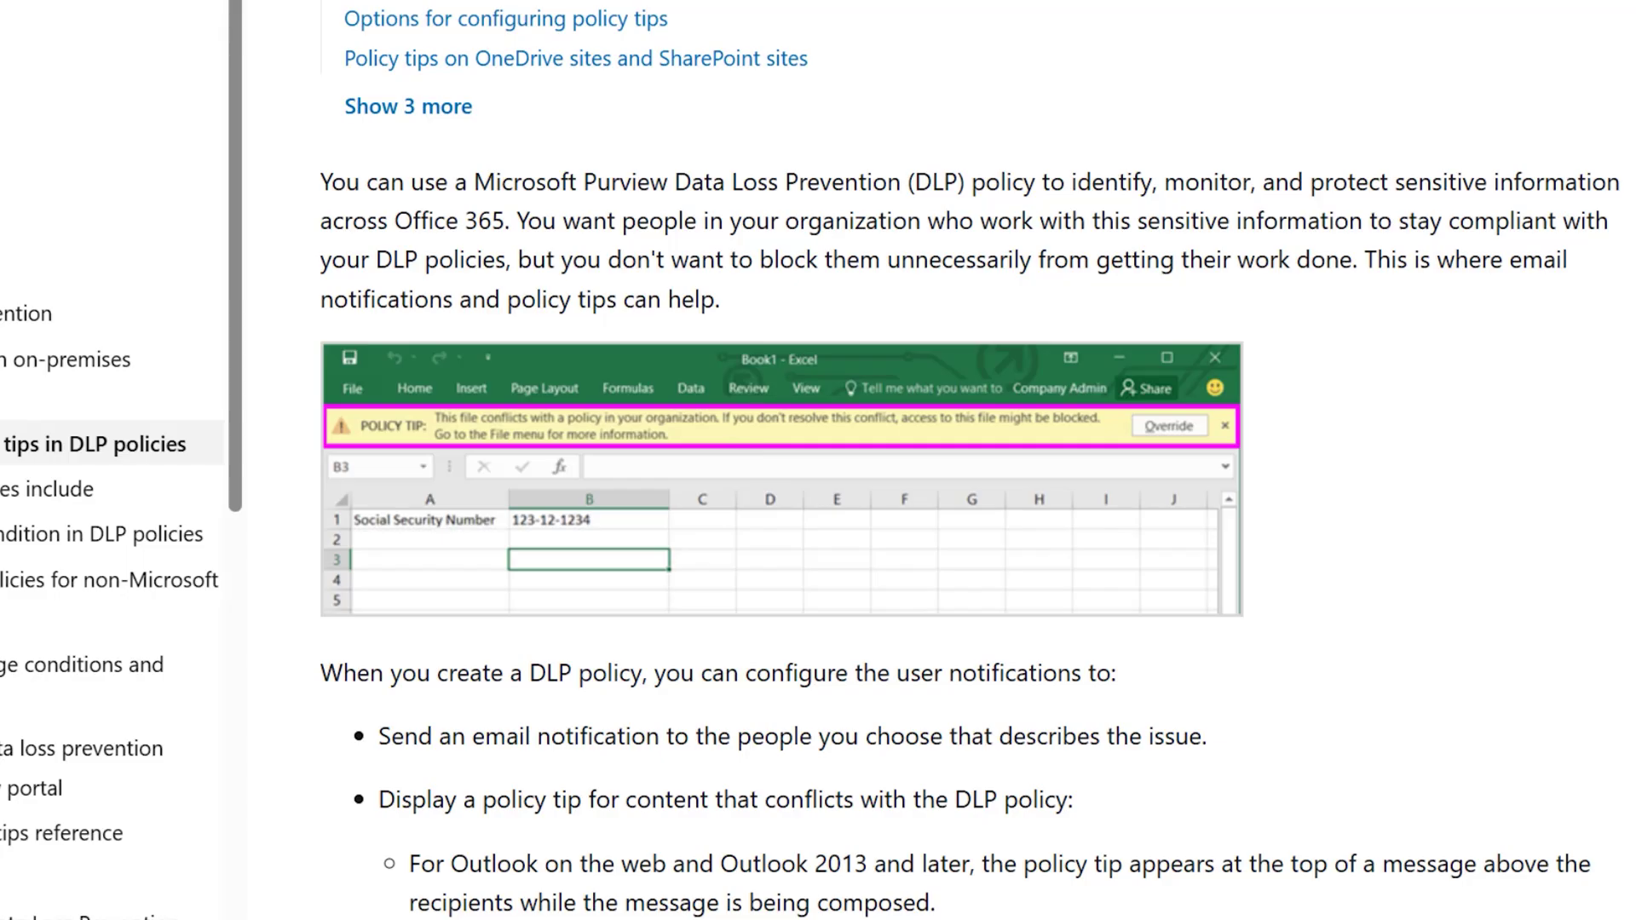
scroll(971, 460, "down", 20)
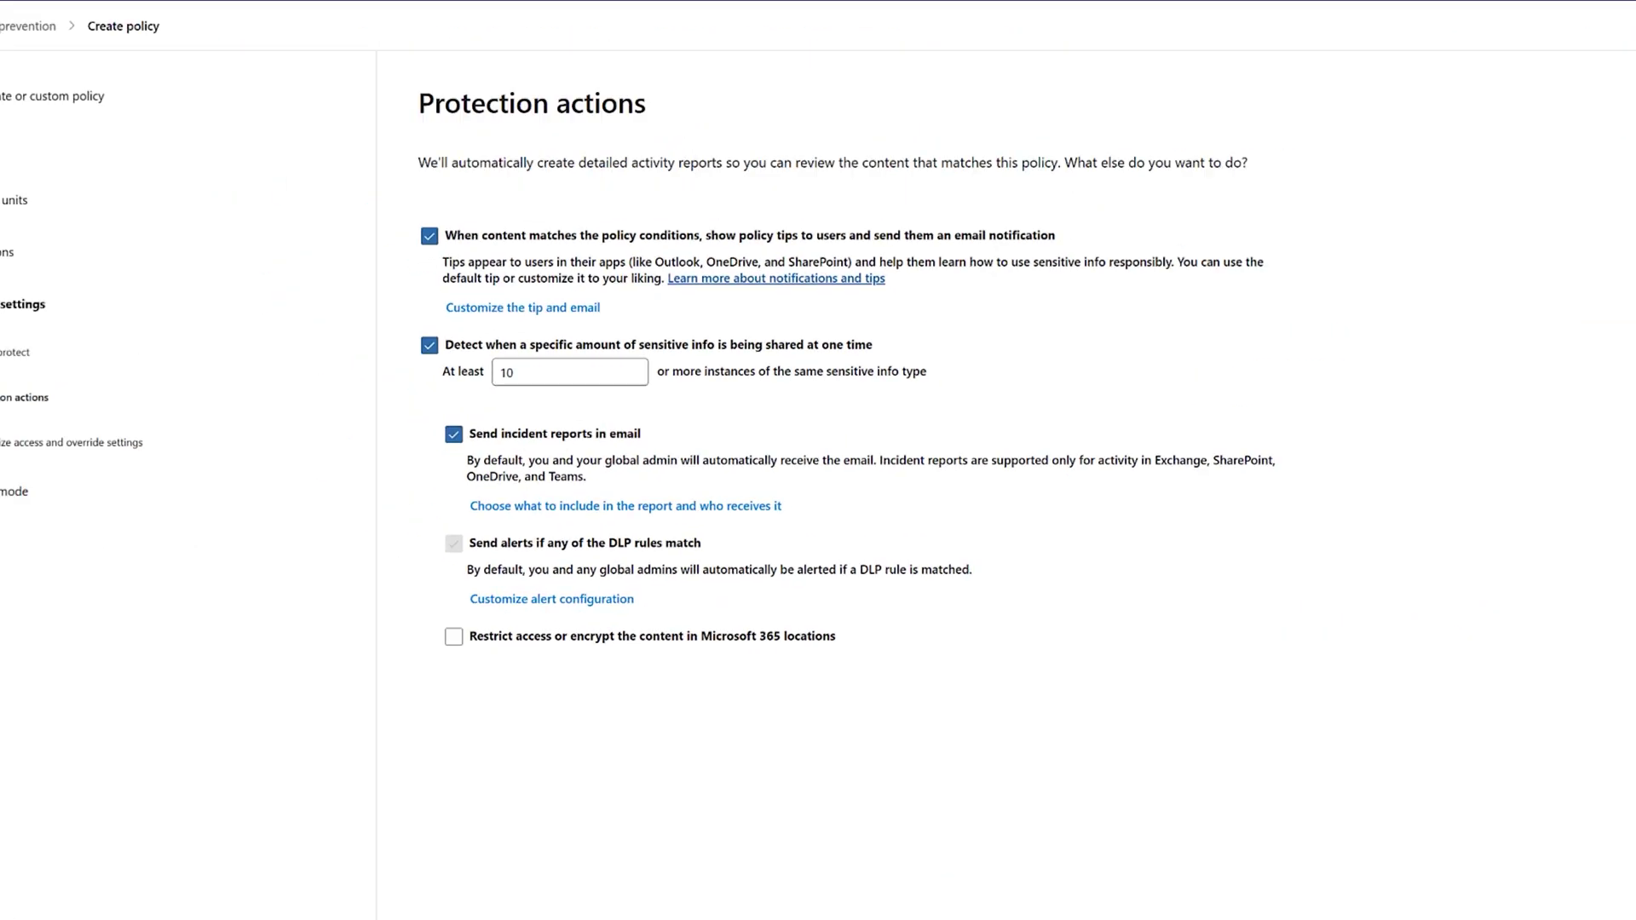
Step: Look over the policy tip and email customization panel, then cancel without saving
left_click(484, 307)
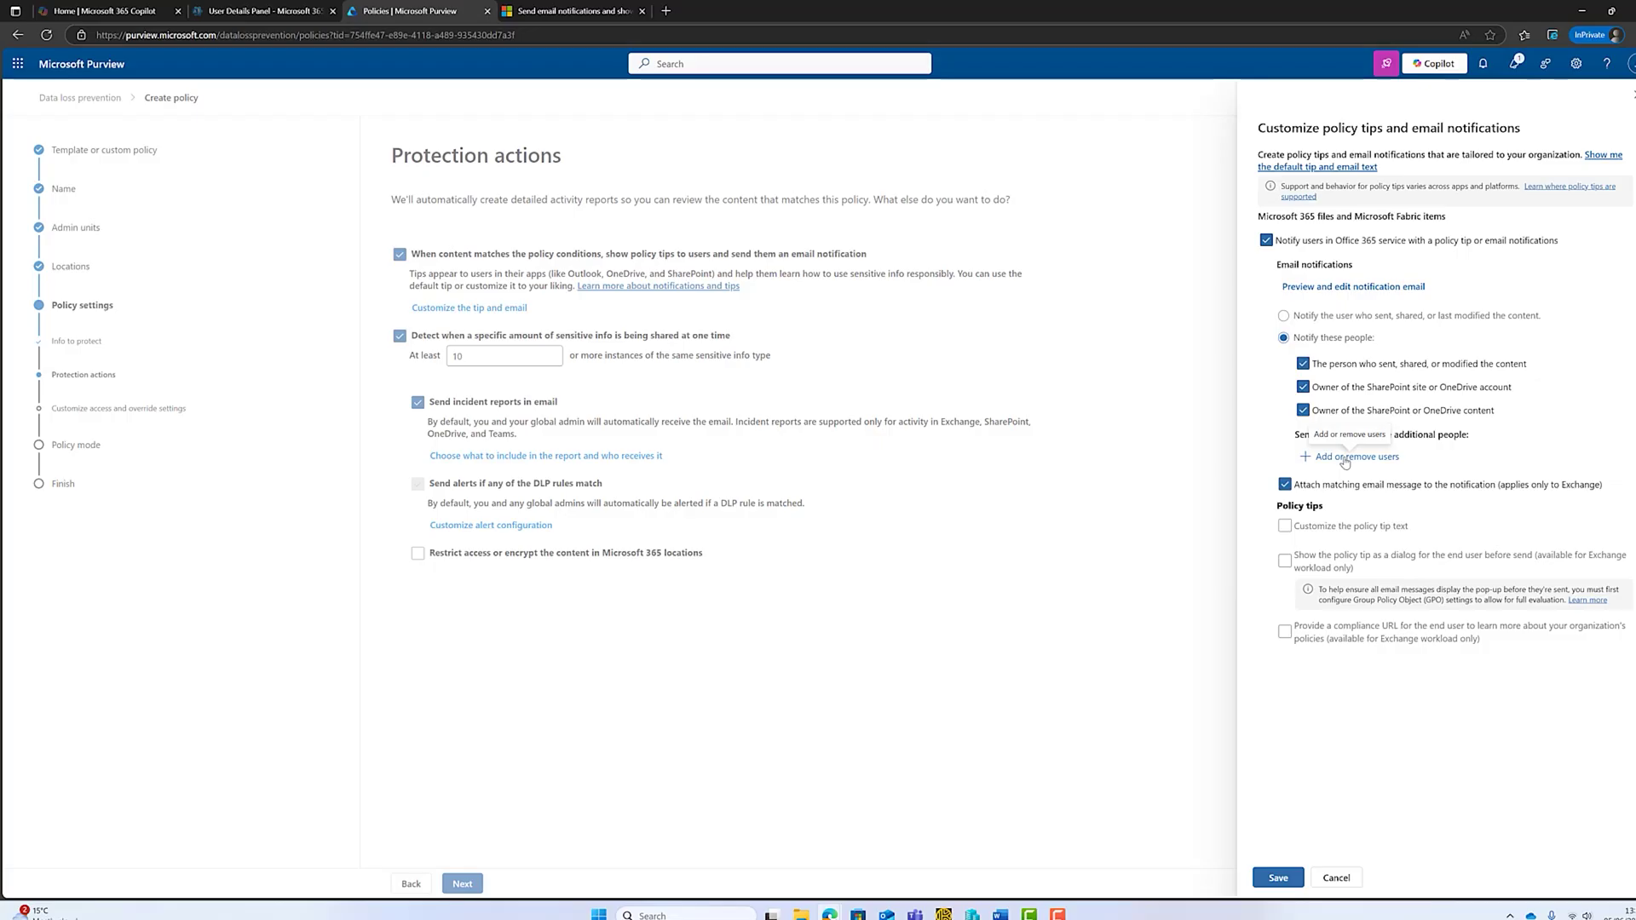
left_click(1335, 878)
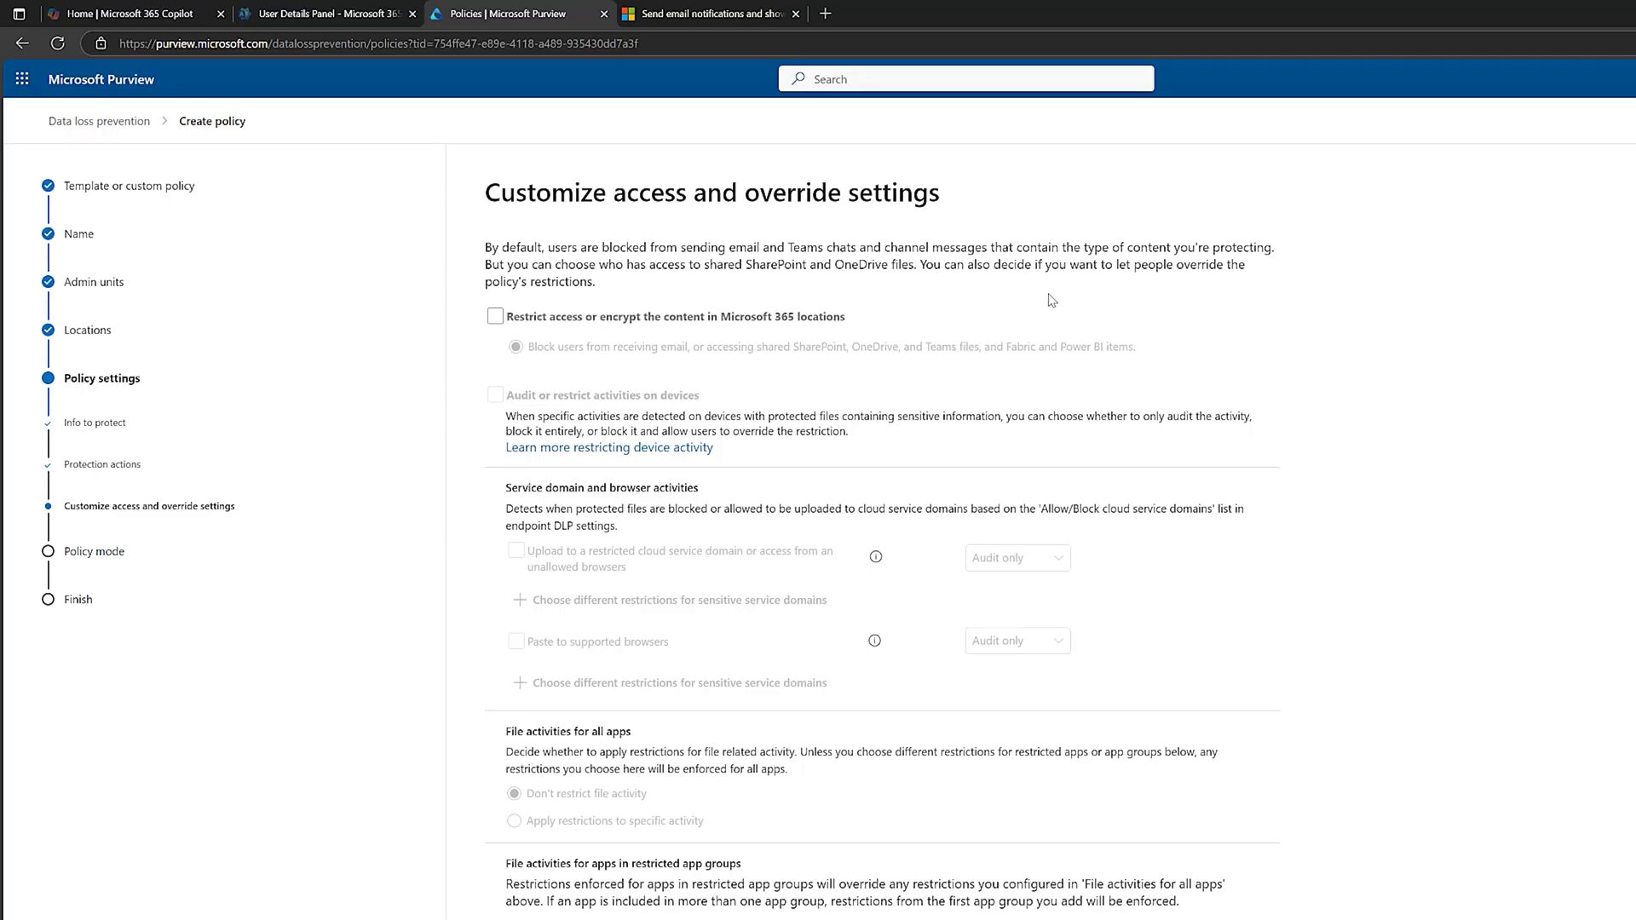
Step: Restrict access to matching content in Microsoft 365 locations, blocking everyone
left_click(497, 321)
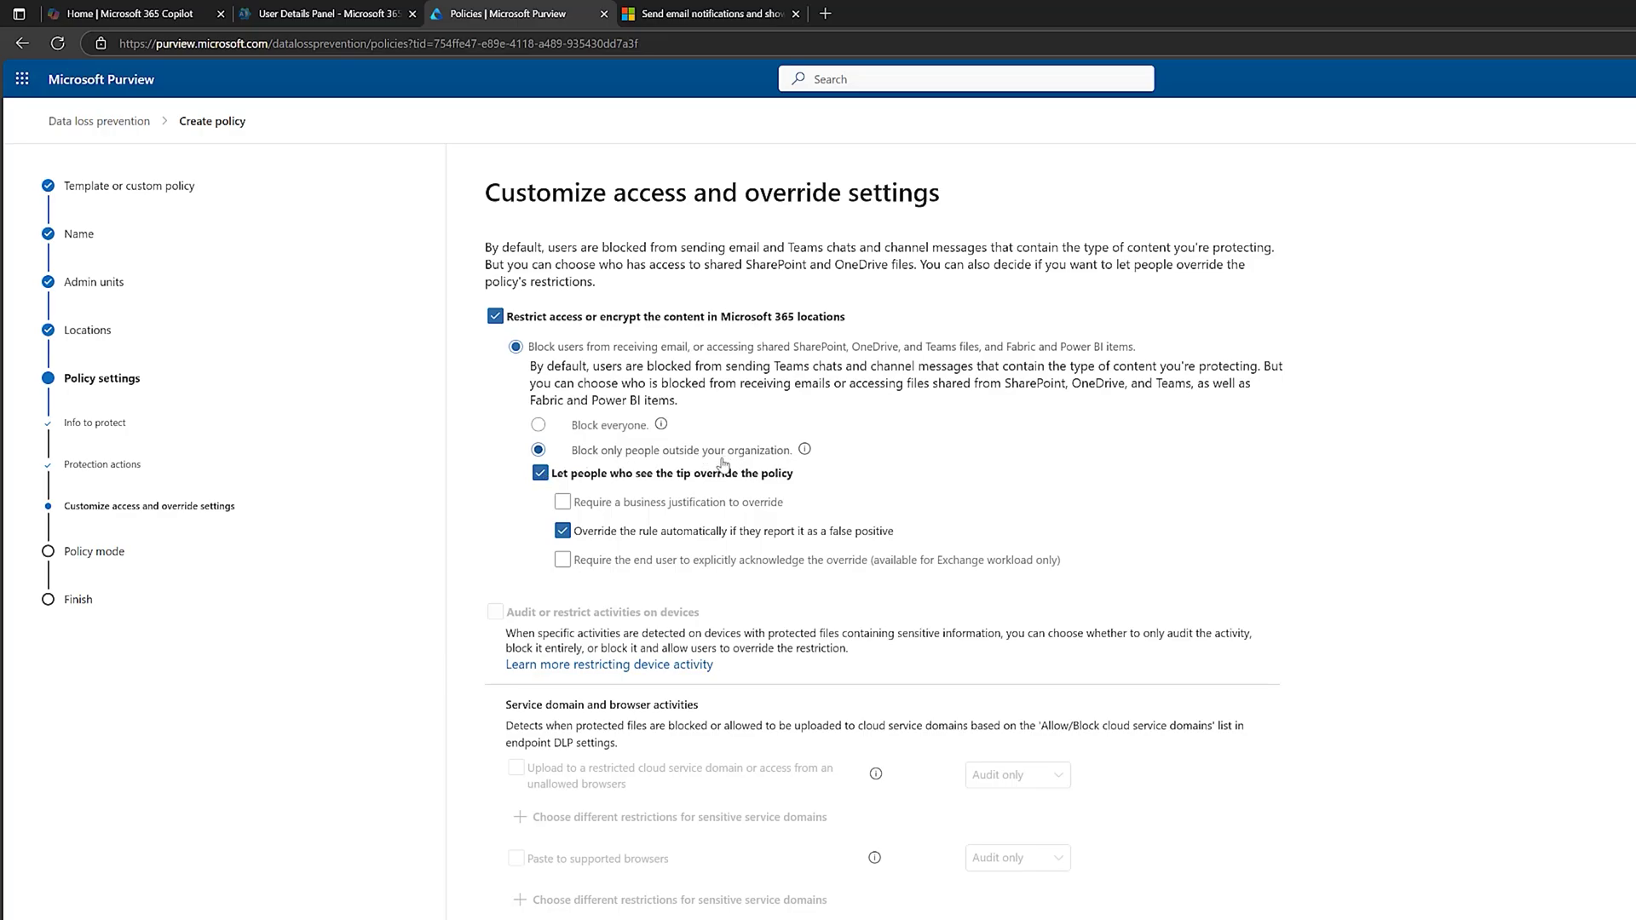
left_click(631, 426)
left_click(716, 13)
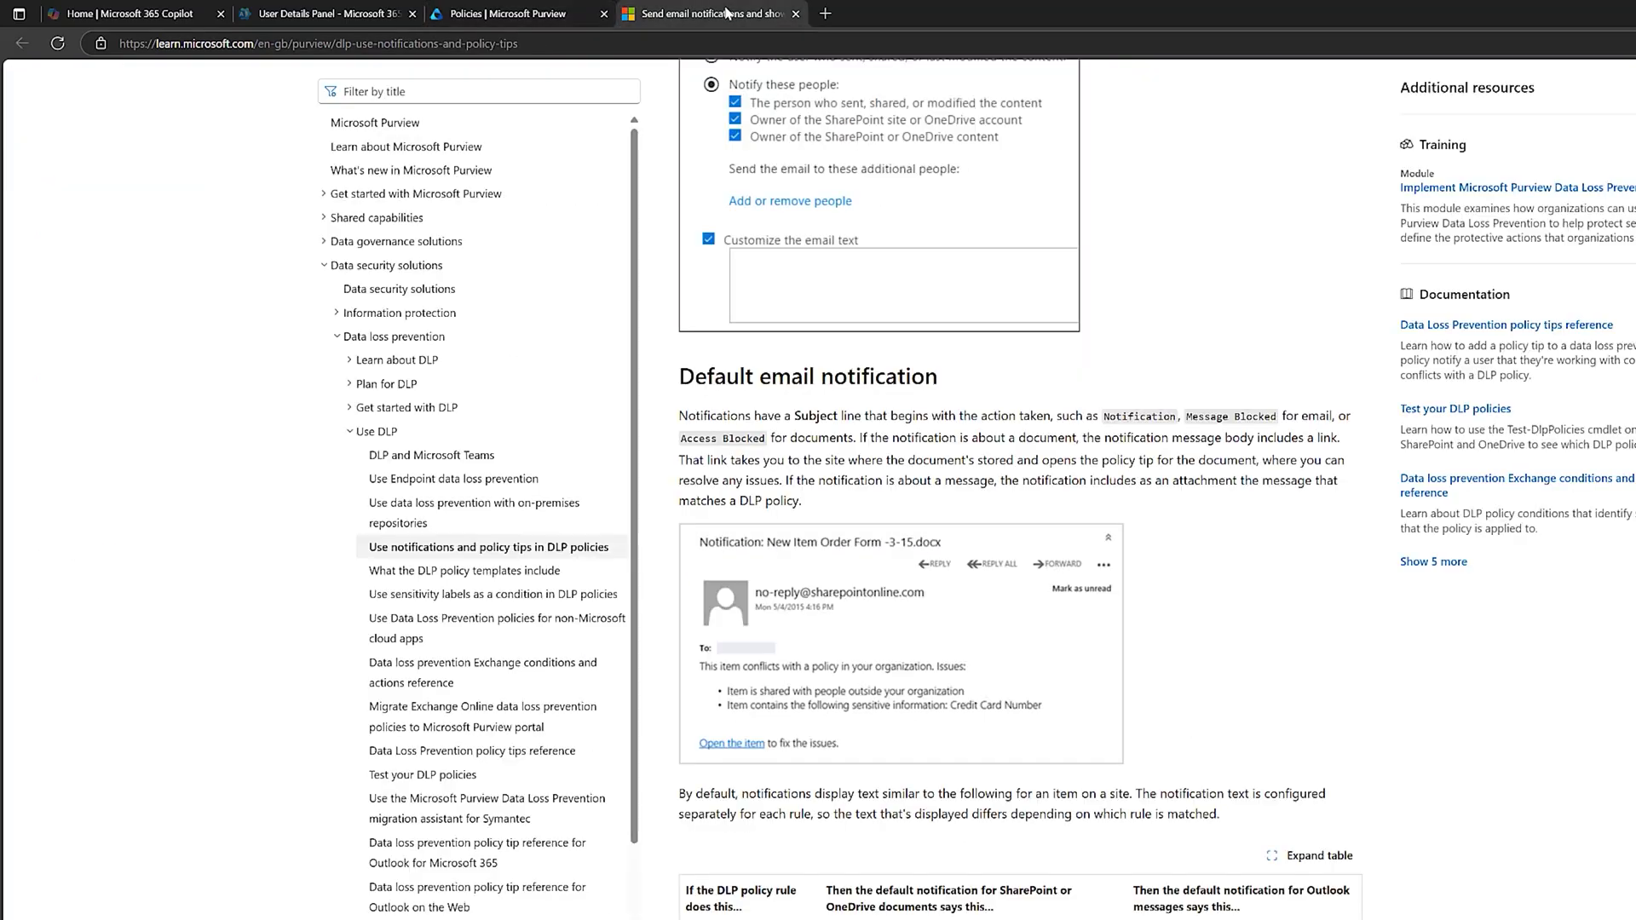
scroll(1019, 486, "up", 15)
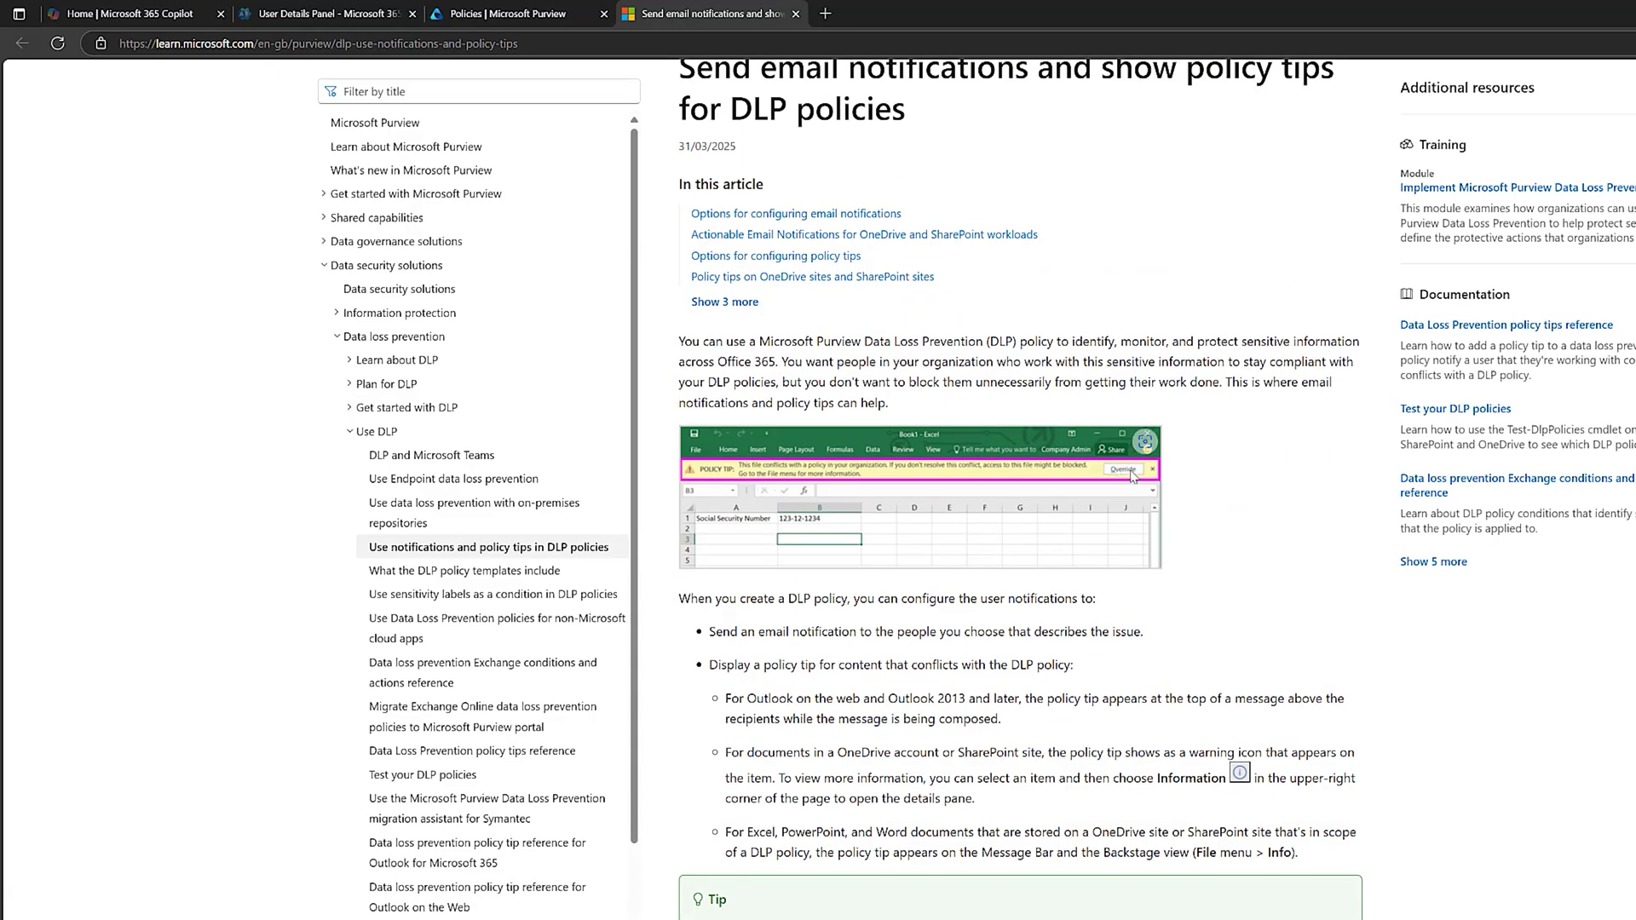
left_click(502, 12)
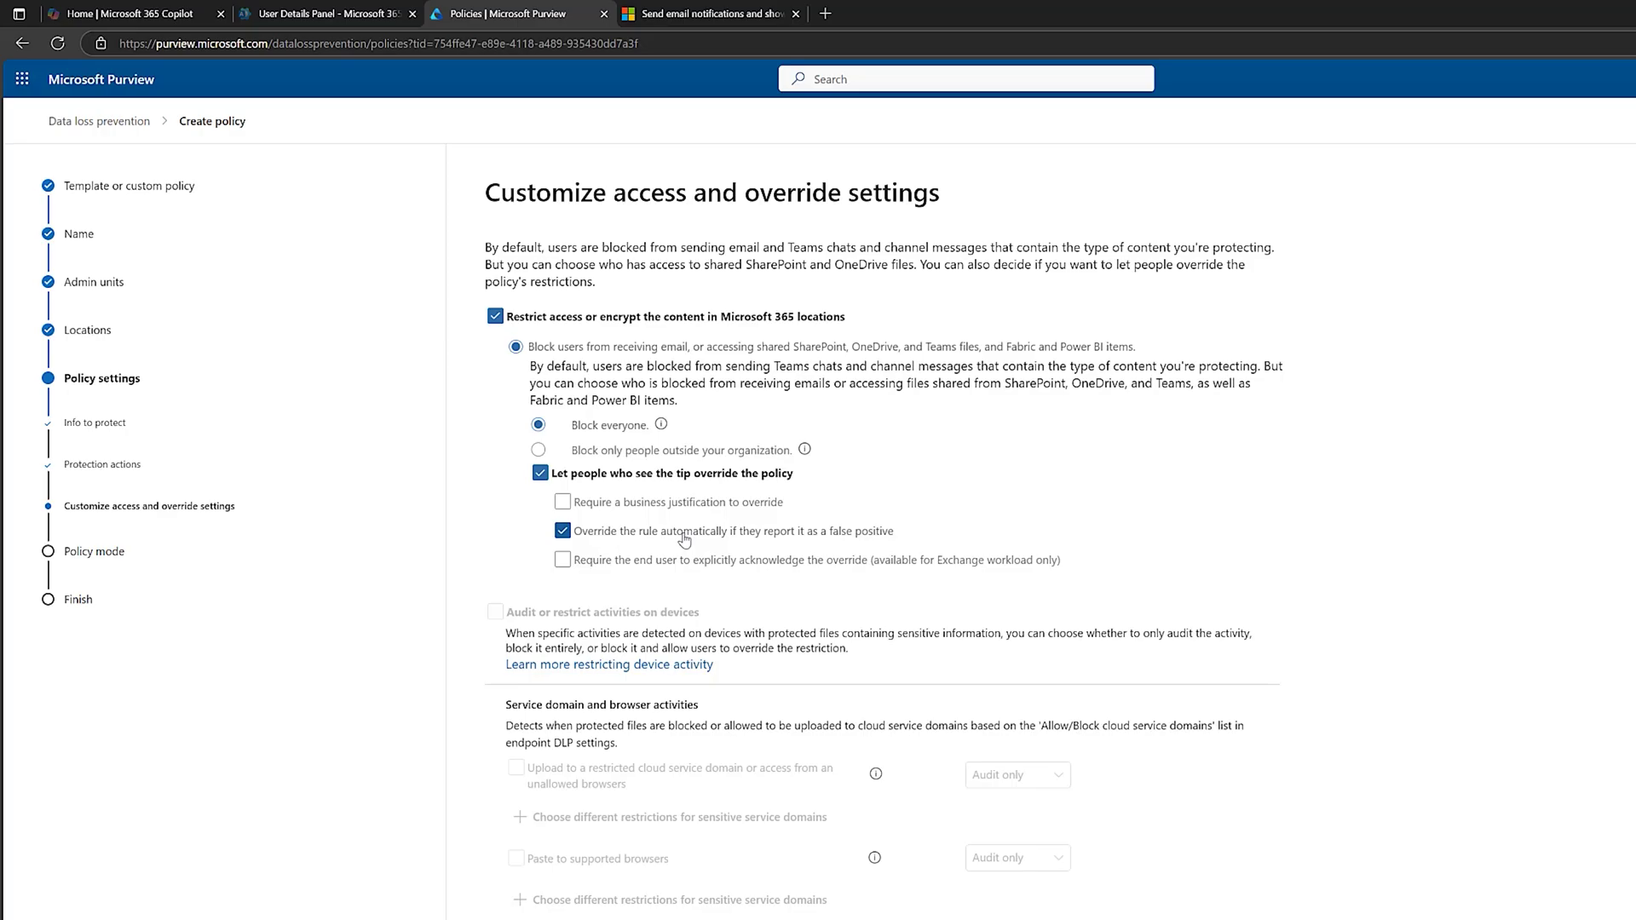
Step: Require a business justification for user overrides and move on to the Policy mode step
left_click(563, 504)
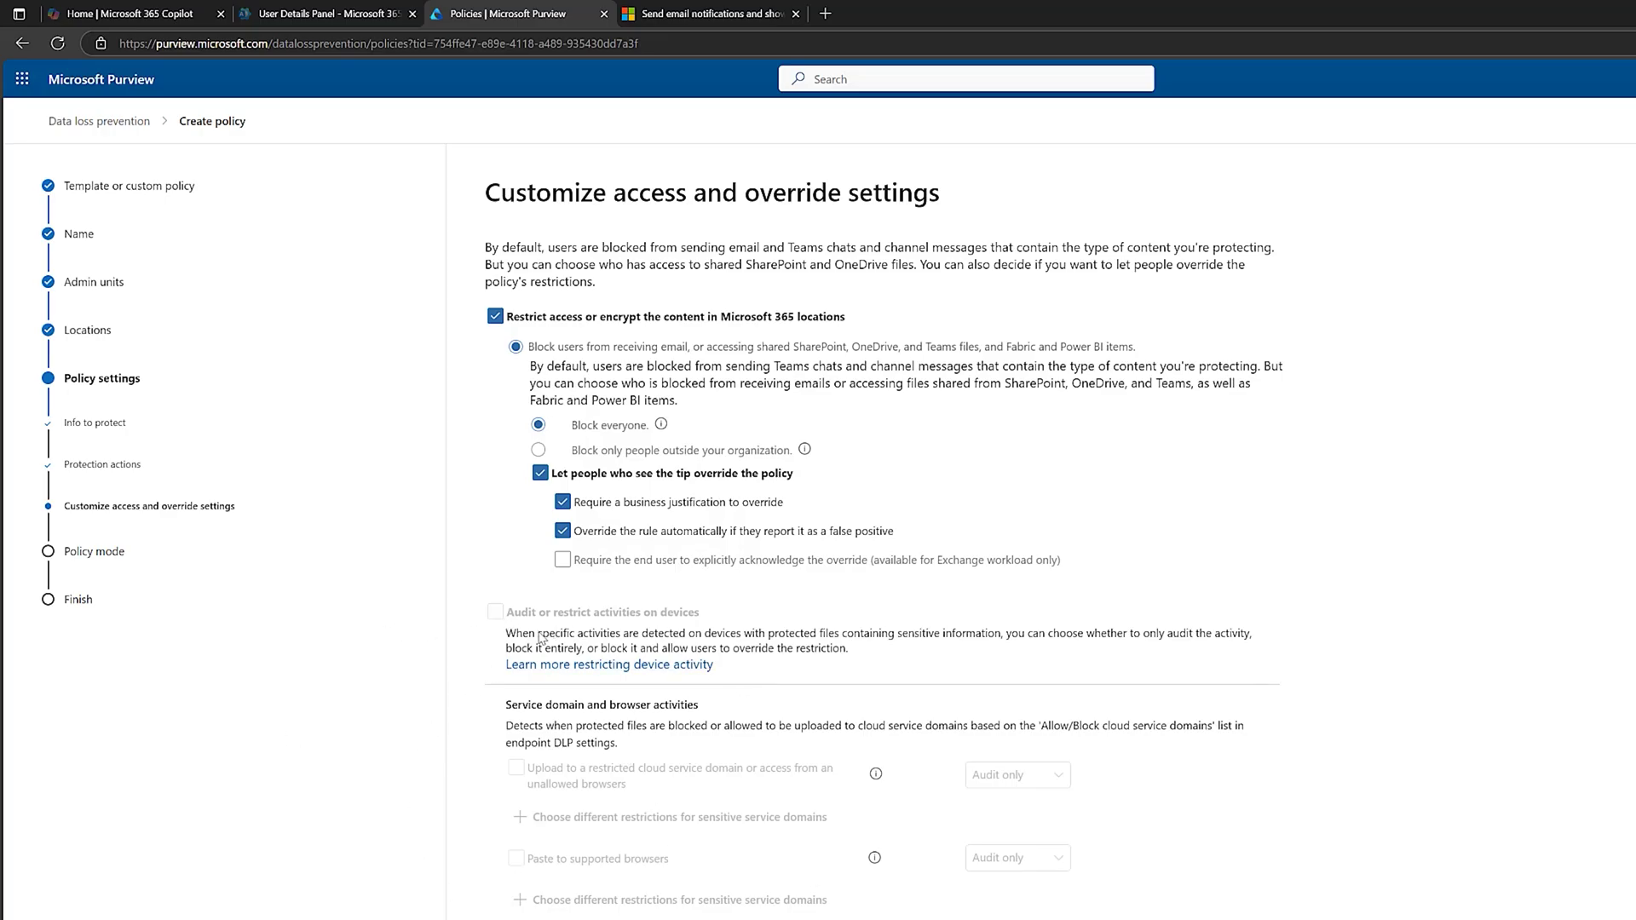
scroll(774, 781, "down", 4)
scroll(773, 780, "down", 4)
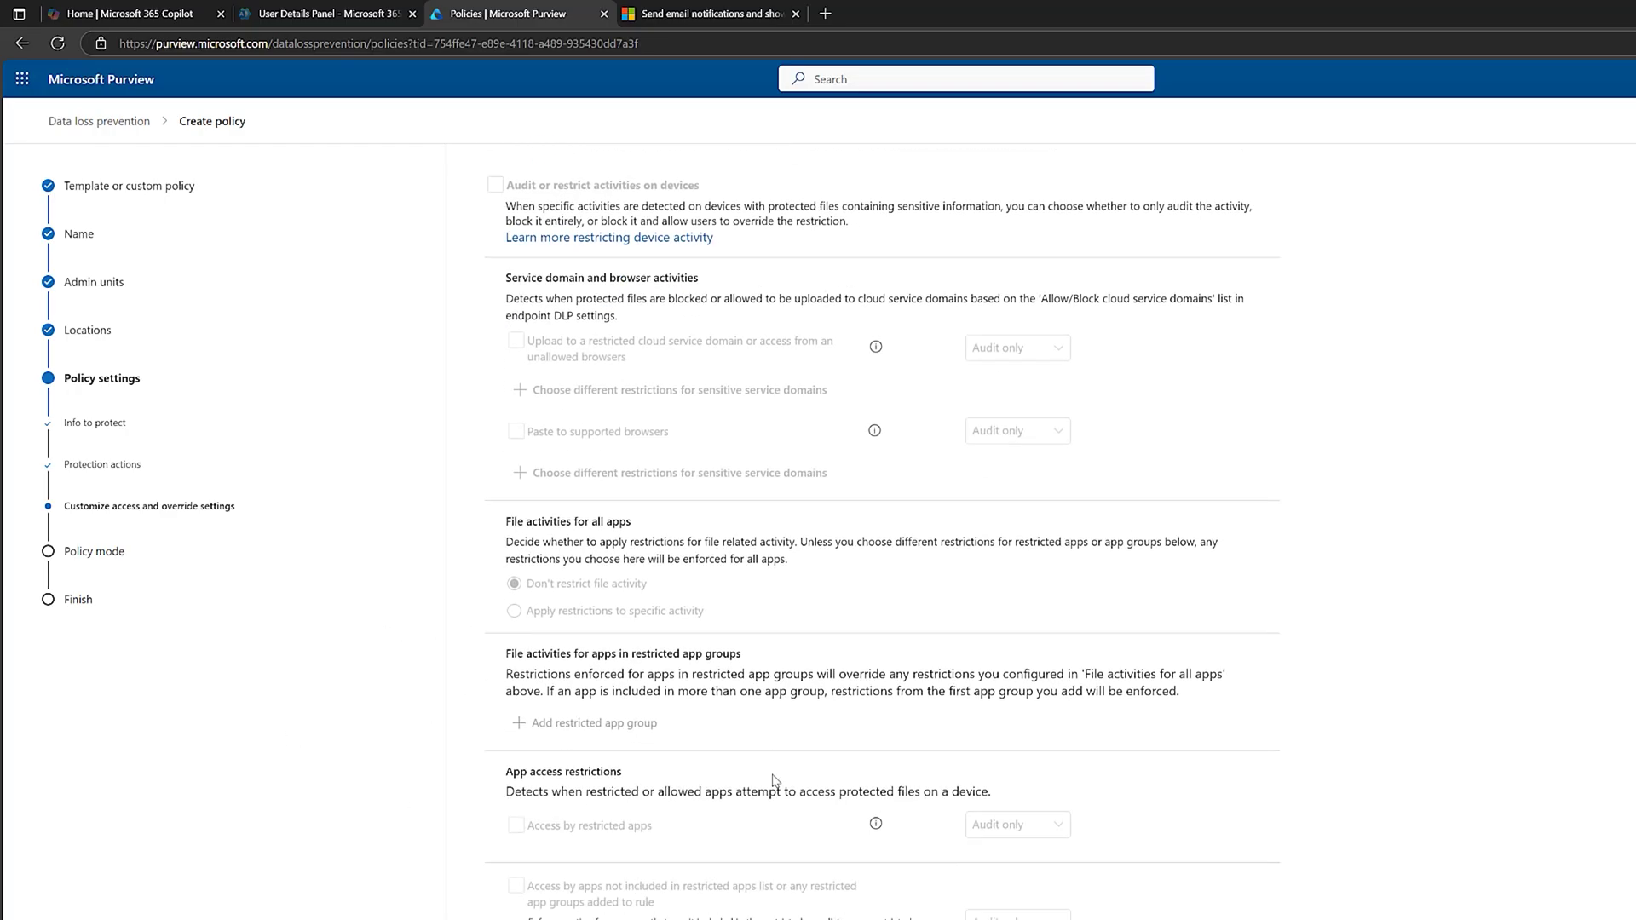
scroll(752, 793, "down", 5)
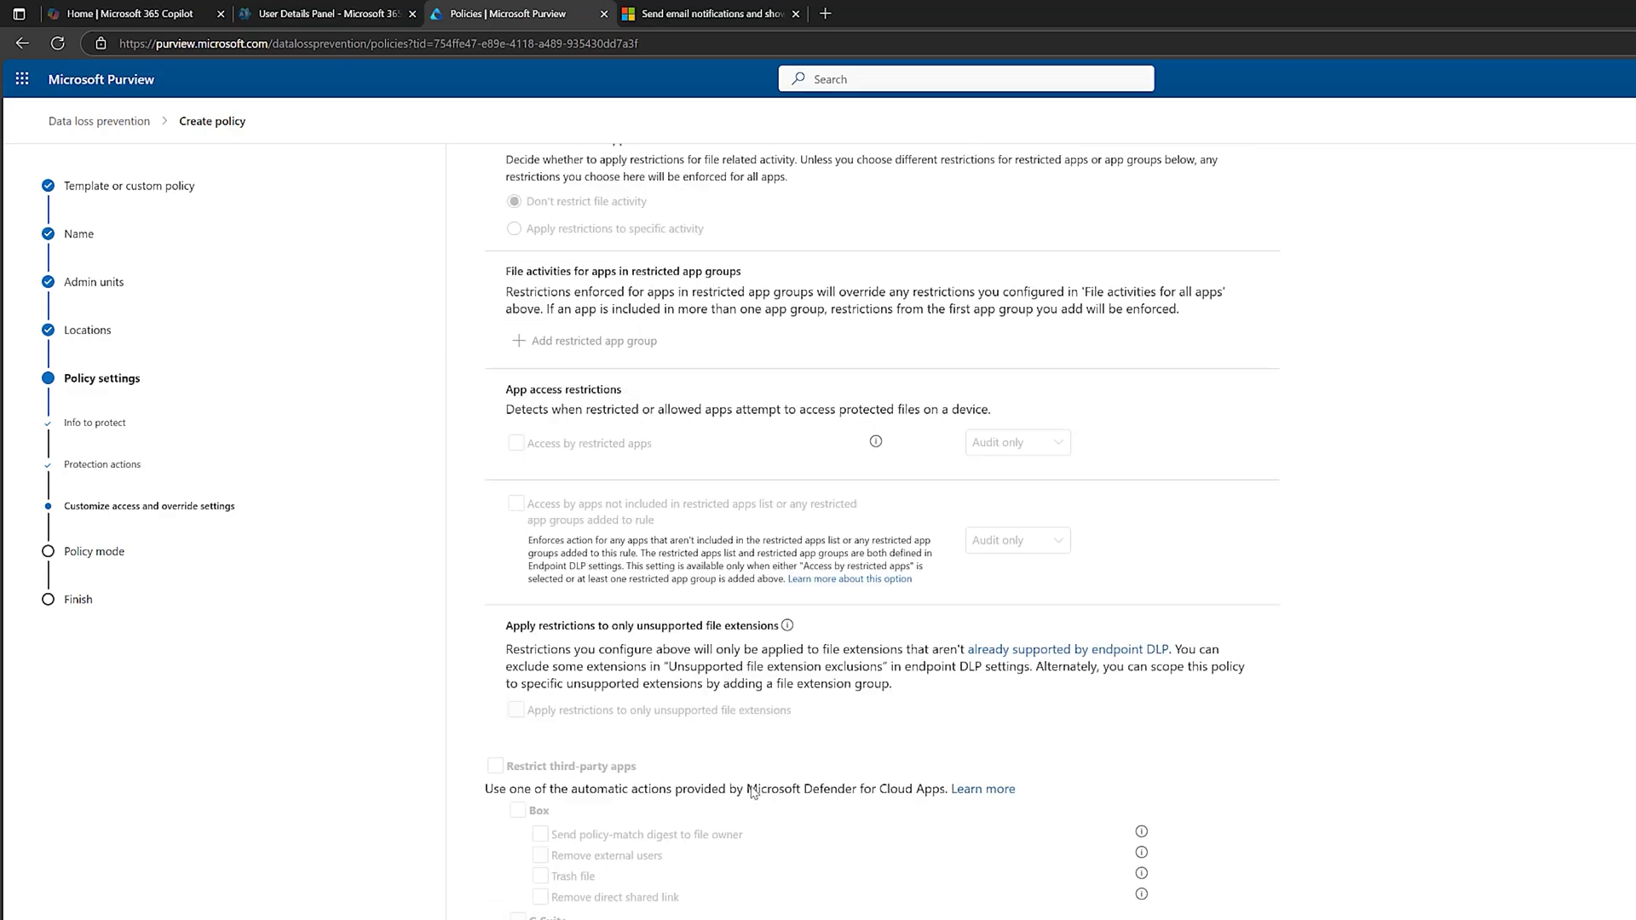
scroll(748, 852, "down", 1)
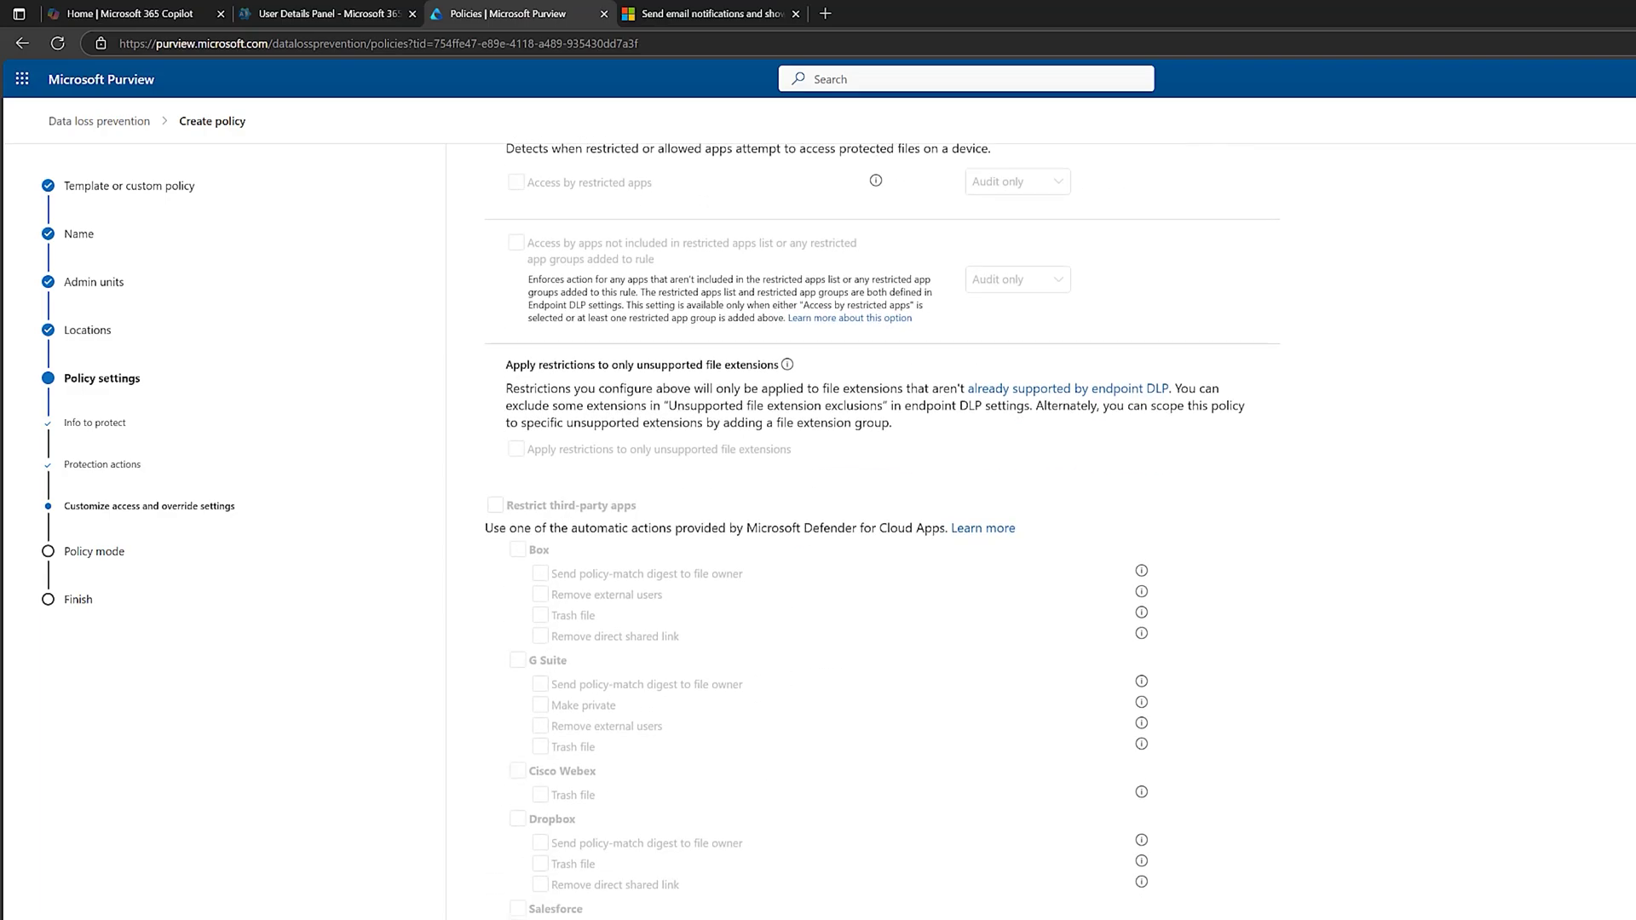
left_click(825, 907)
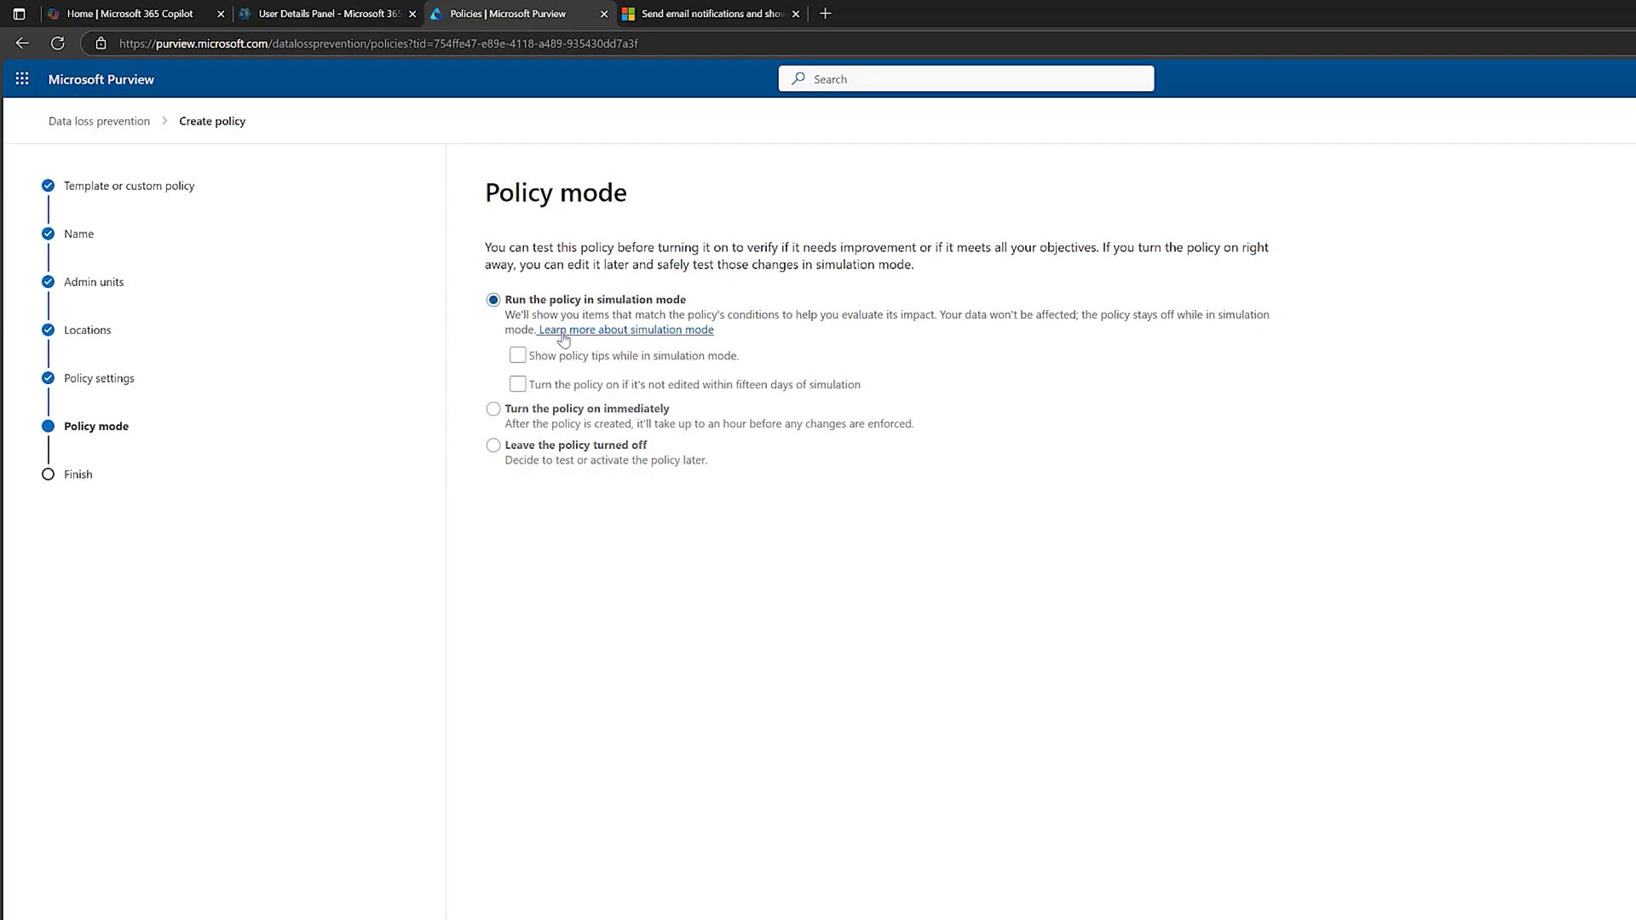
Step: Set the policy mode to turn the policy on immediately instead of simulation
left_click(518, 356)
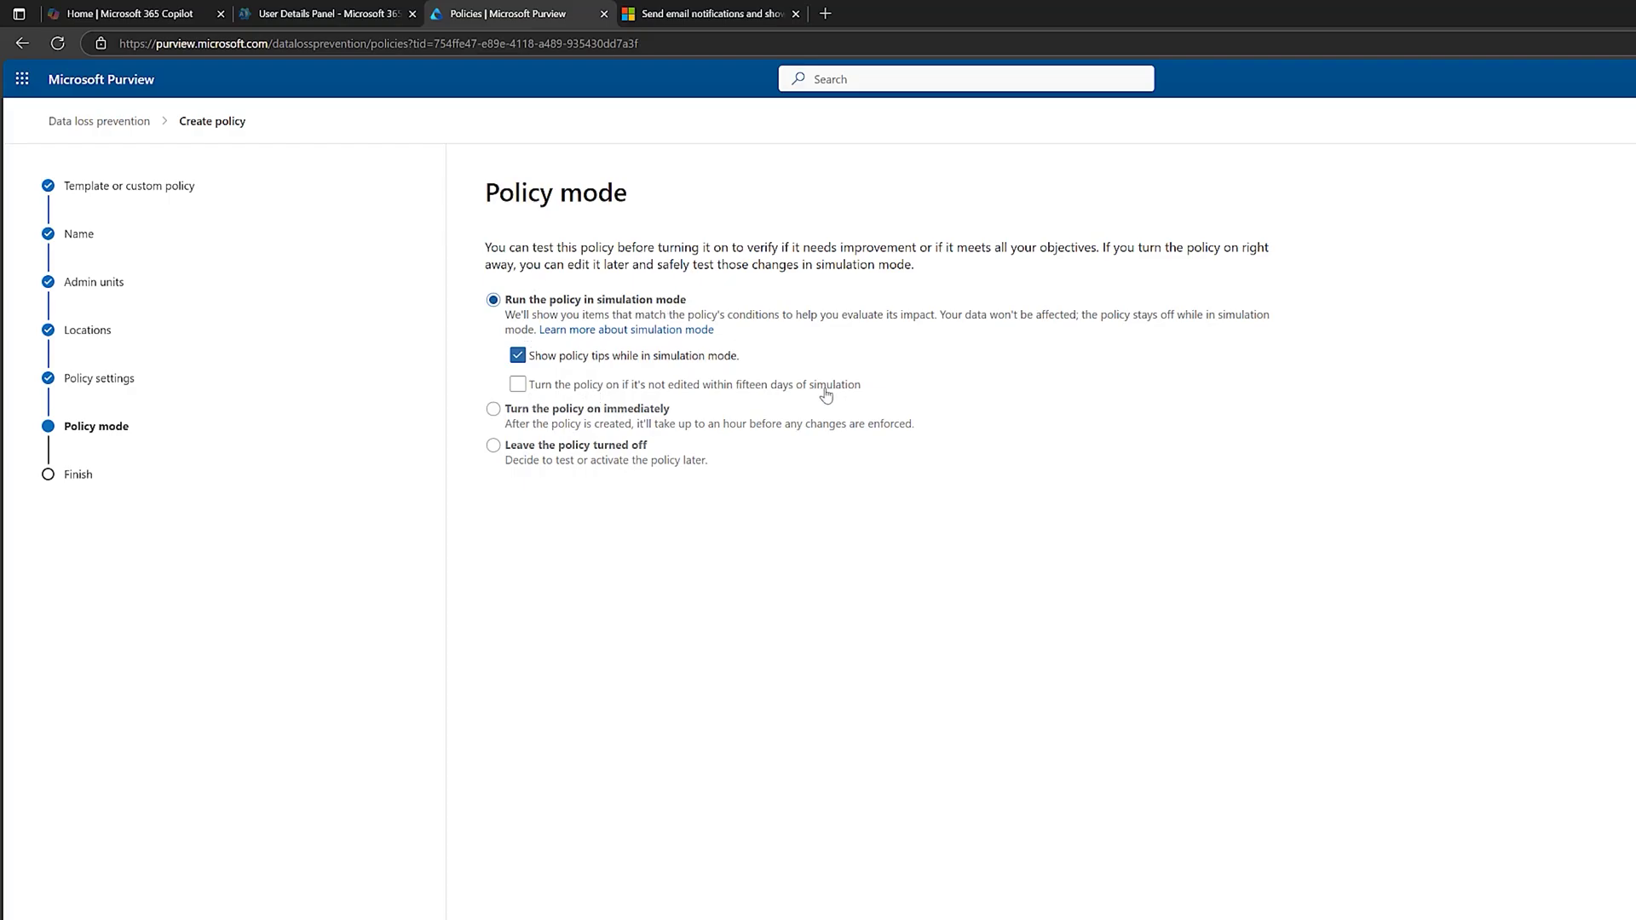
left_click(518, 385)
left_click(519, 388)
left_click(493, 410)
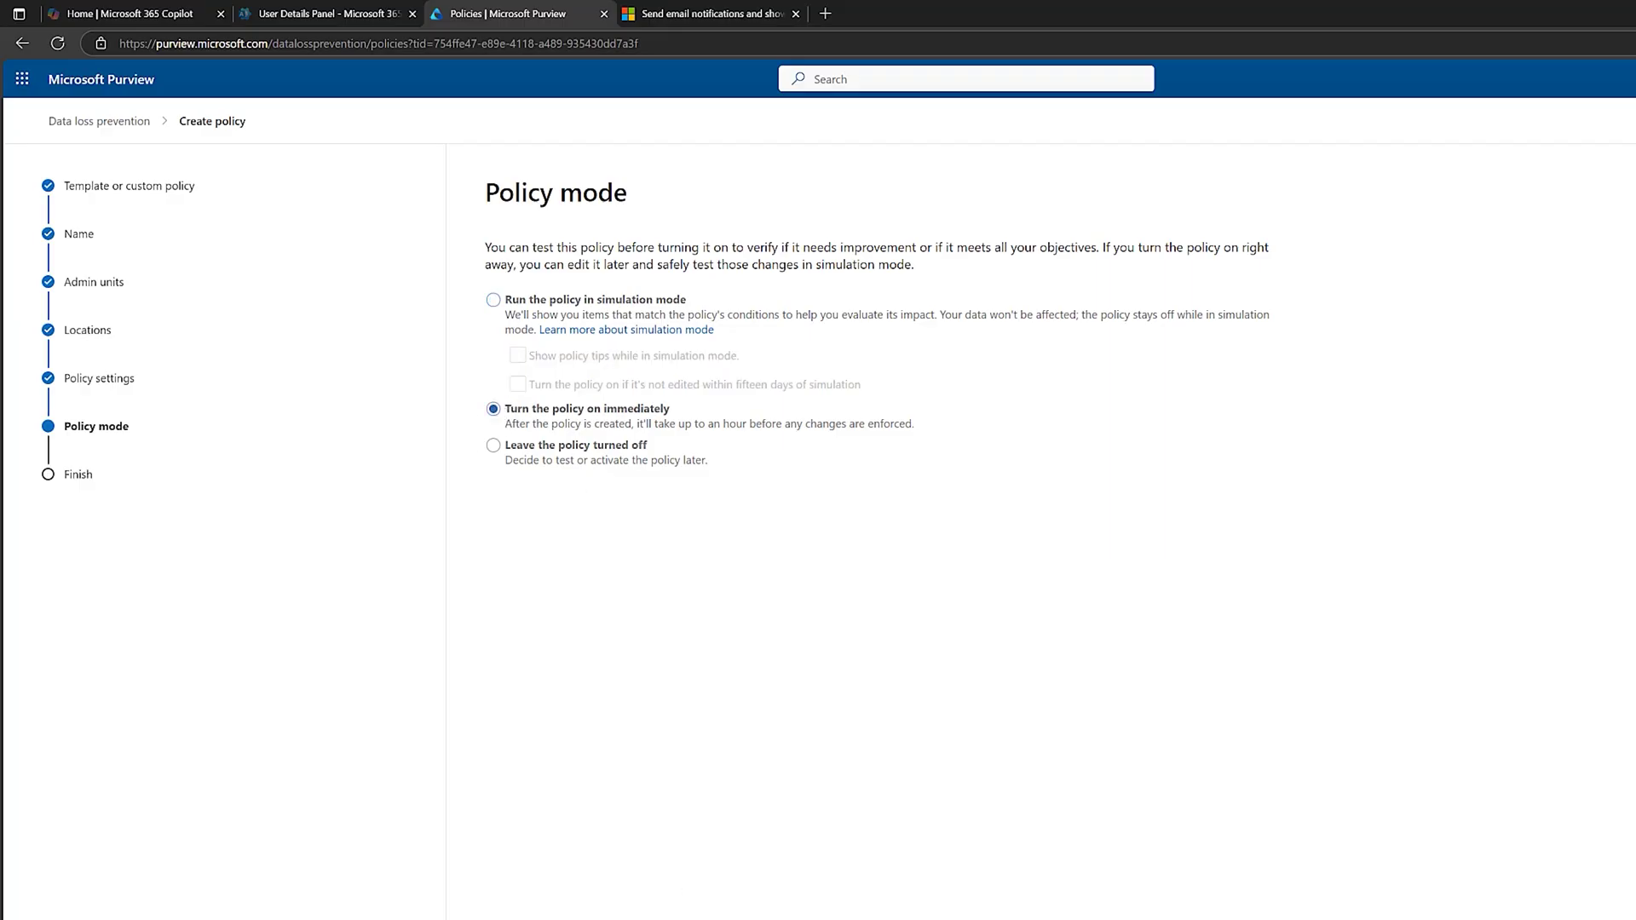
Step: Submit the reviewed U.K. Financial Data policy and return to the DLP Policies list
left_click(801, 917)
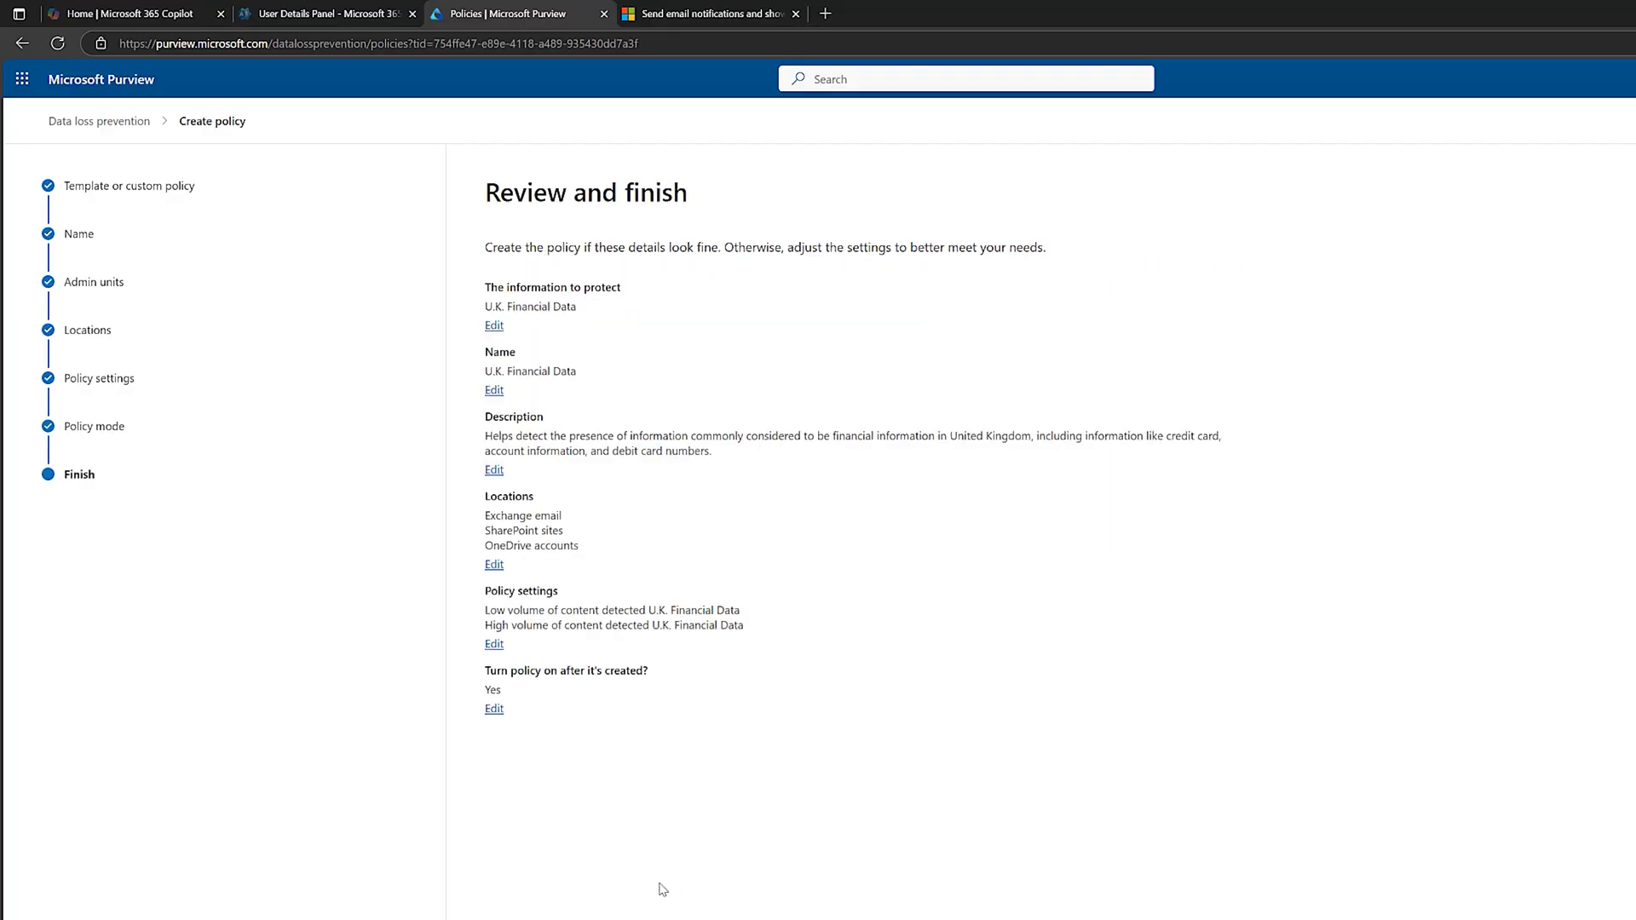
left_click(801, 918)
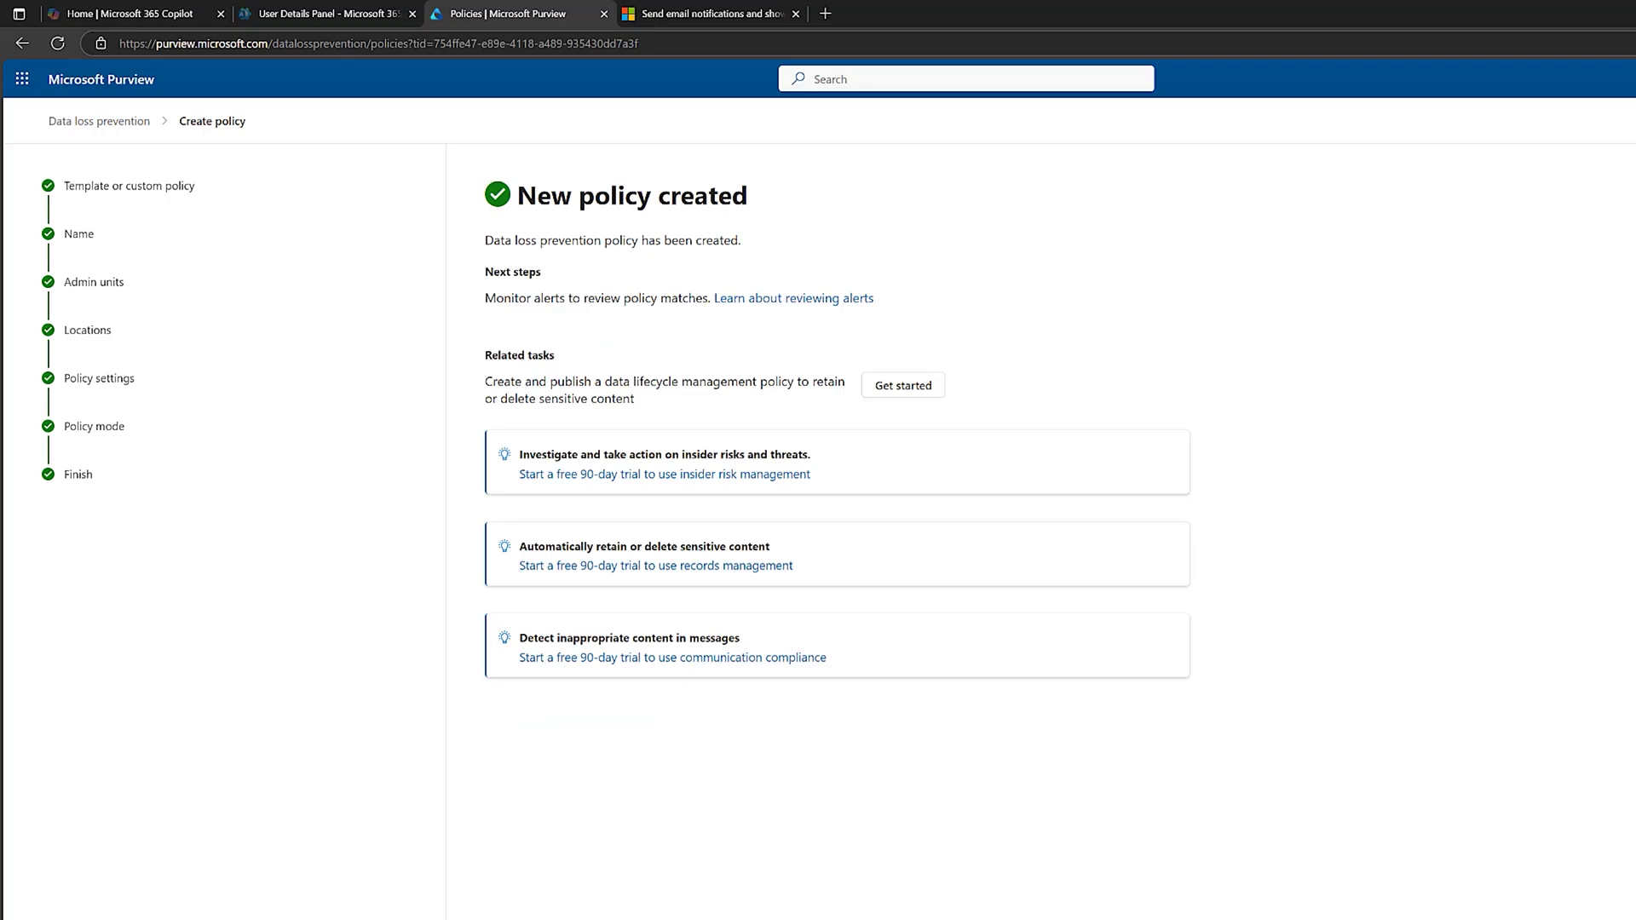
left_click(835, 869)
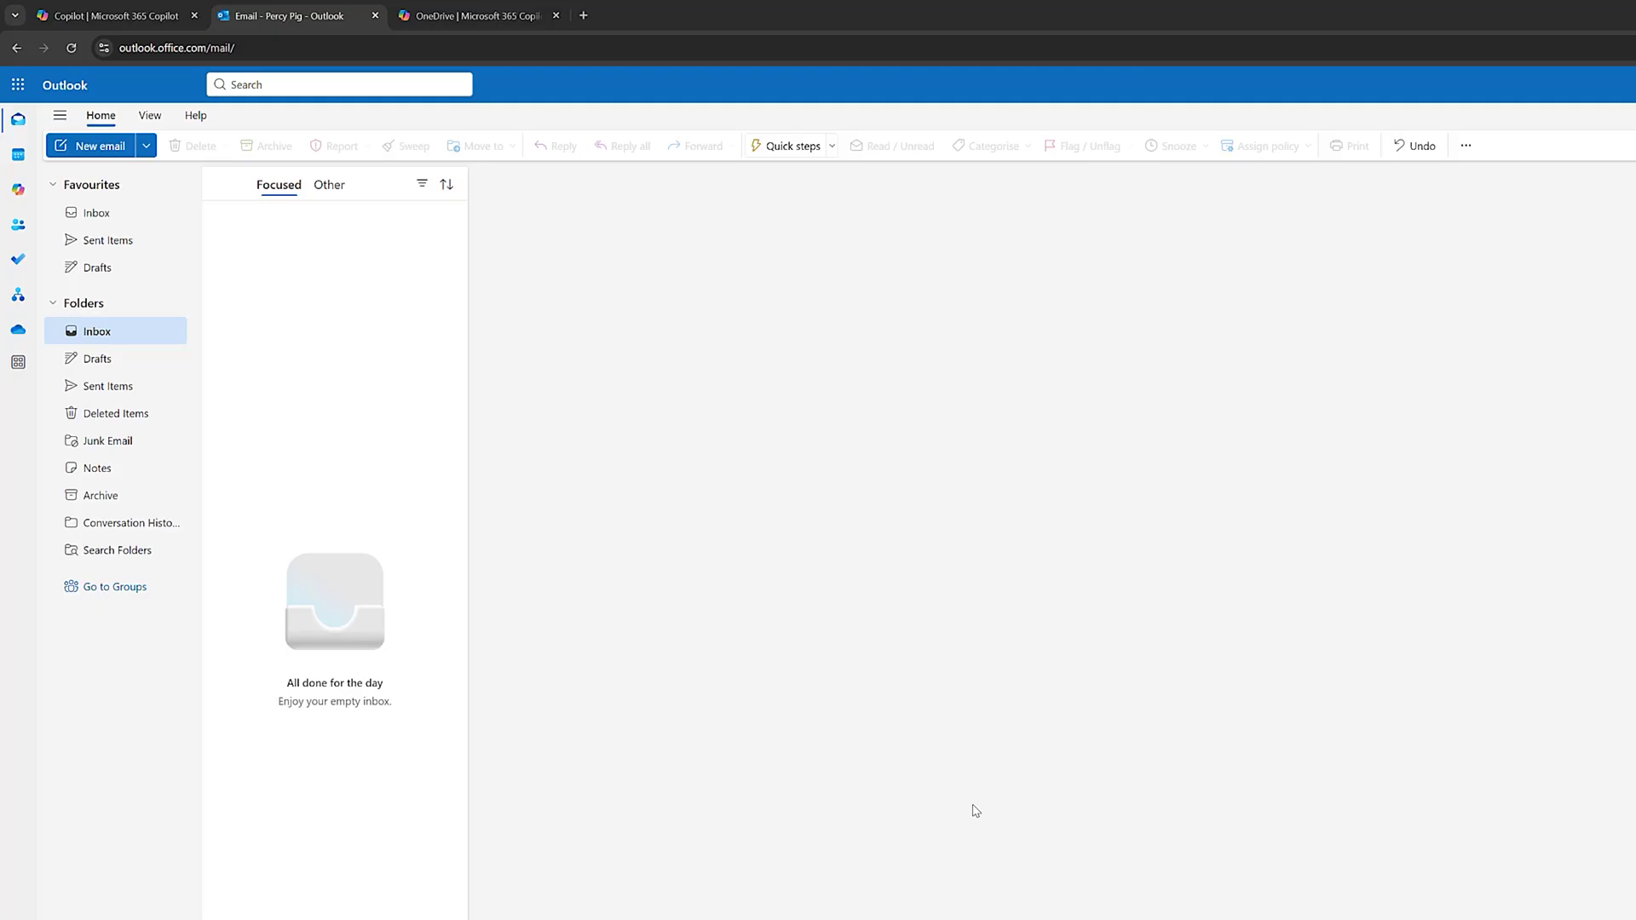
Step: Send the external contact an email titled 'Details' with the pasted card number, expiry and code
left_click(96, 152)
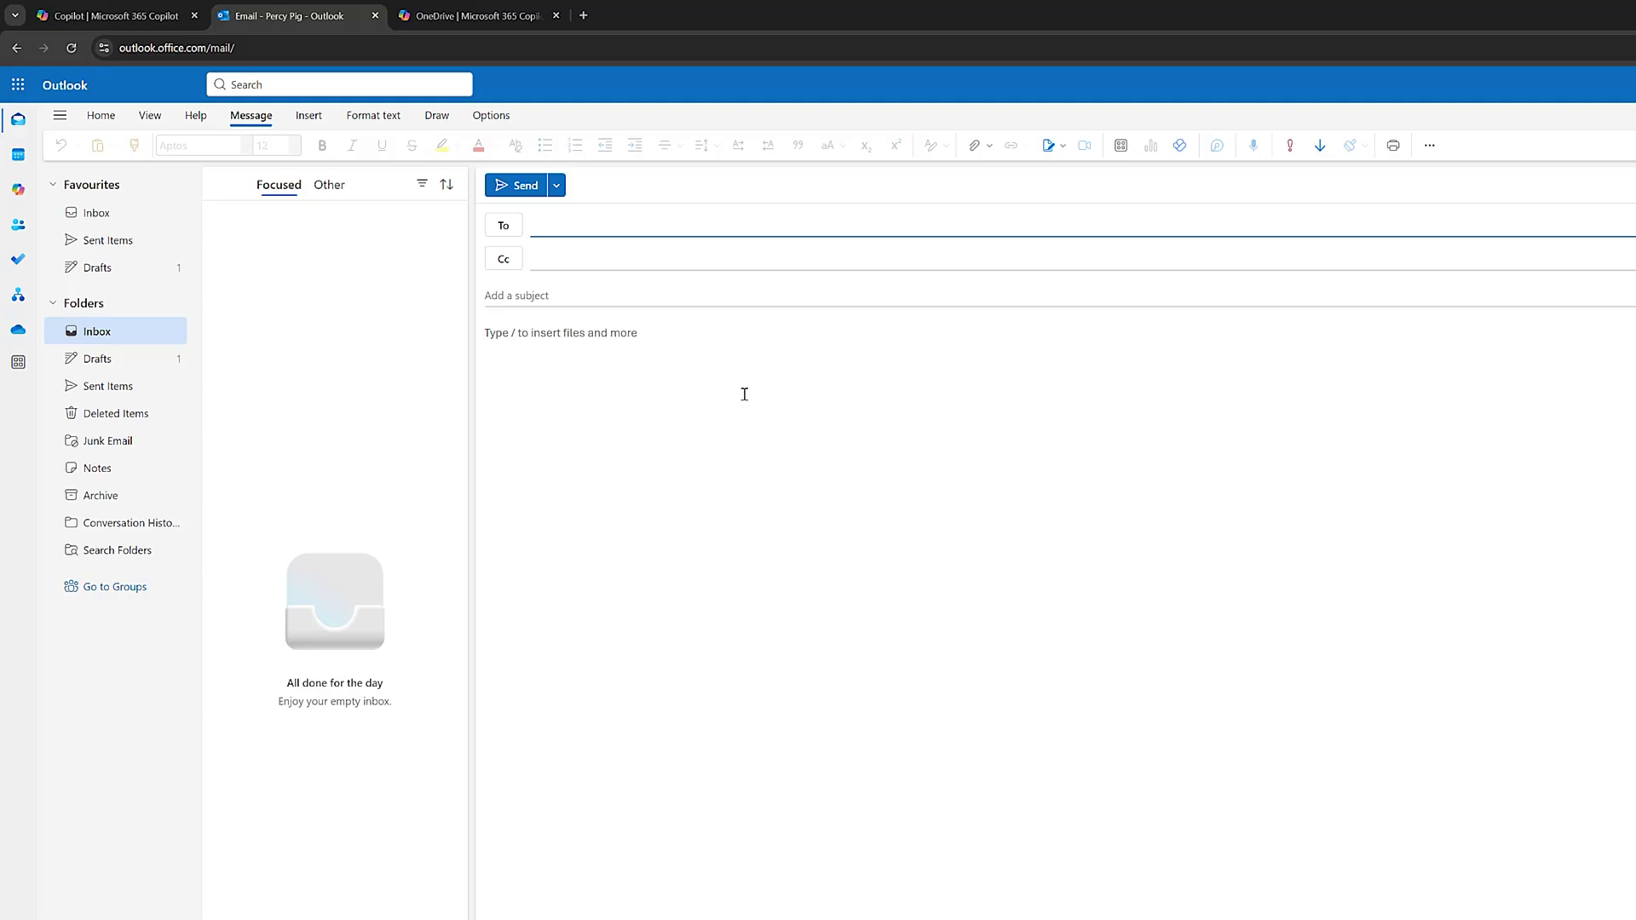
type("jonathan")
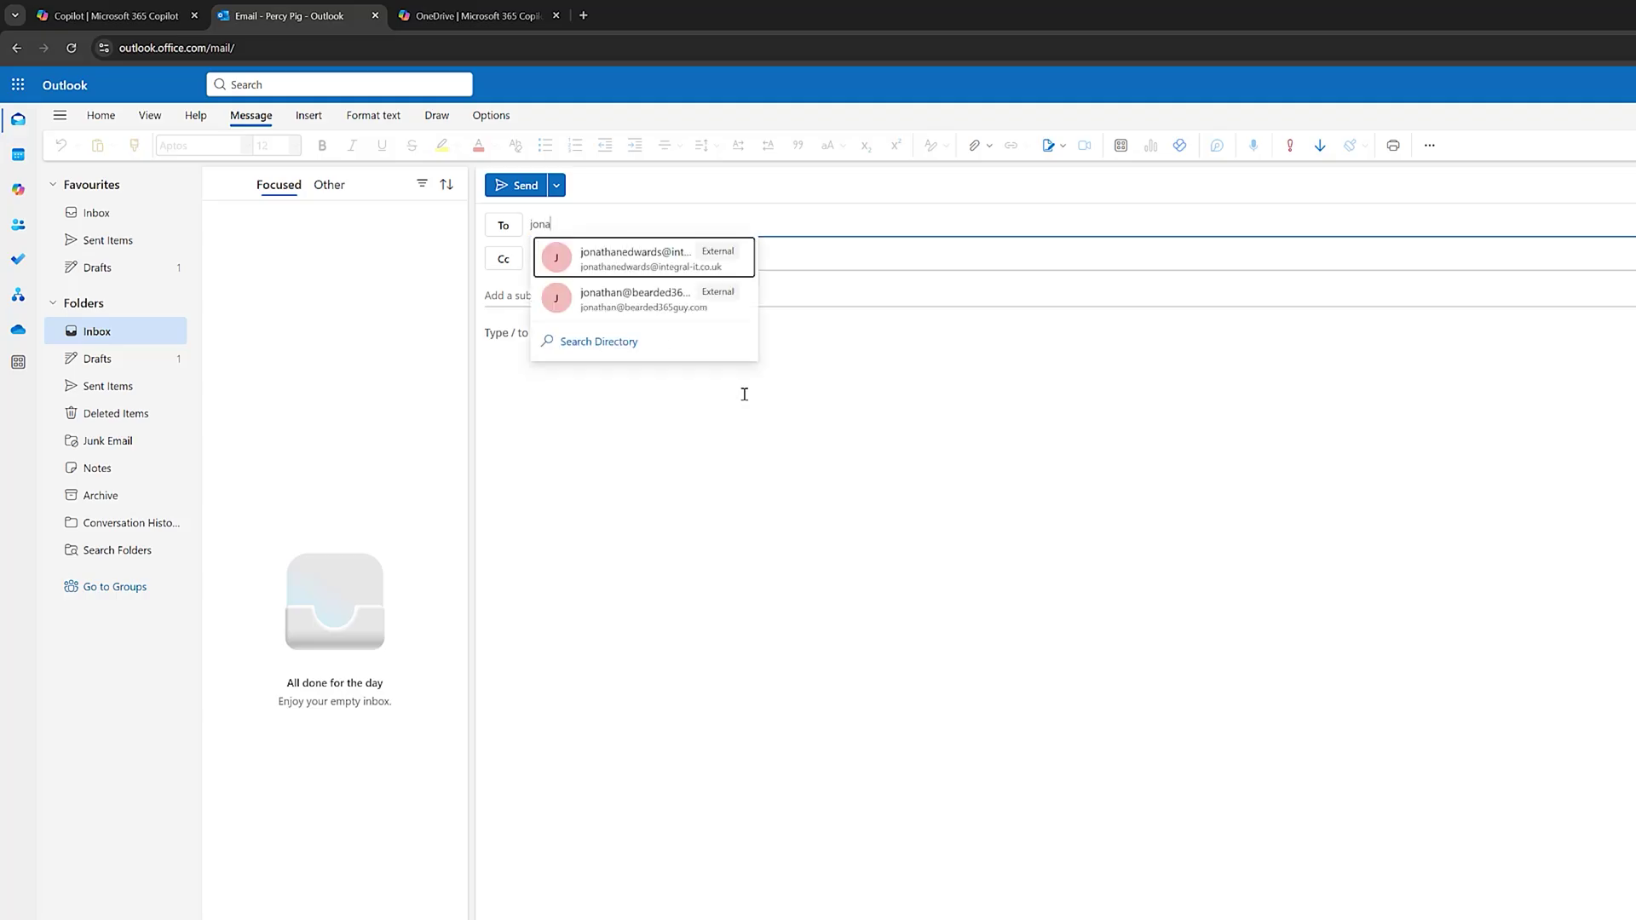
left_click(587, 258)
left_click(680, 298)
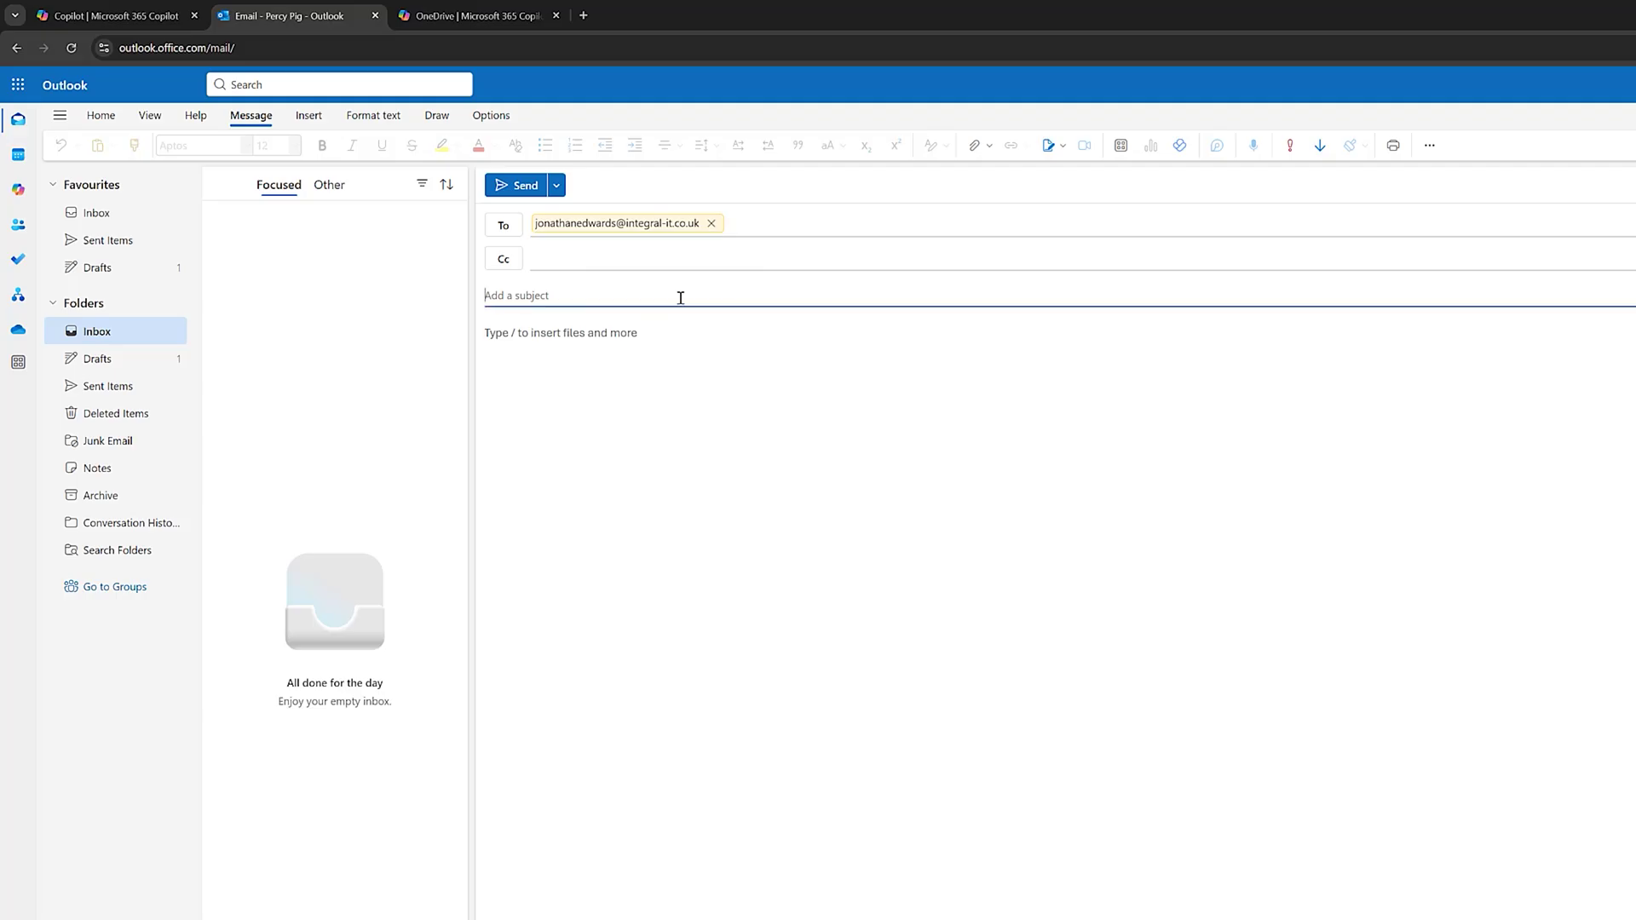
type("Details")
key("Tab")
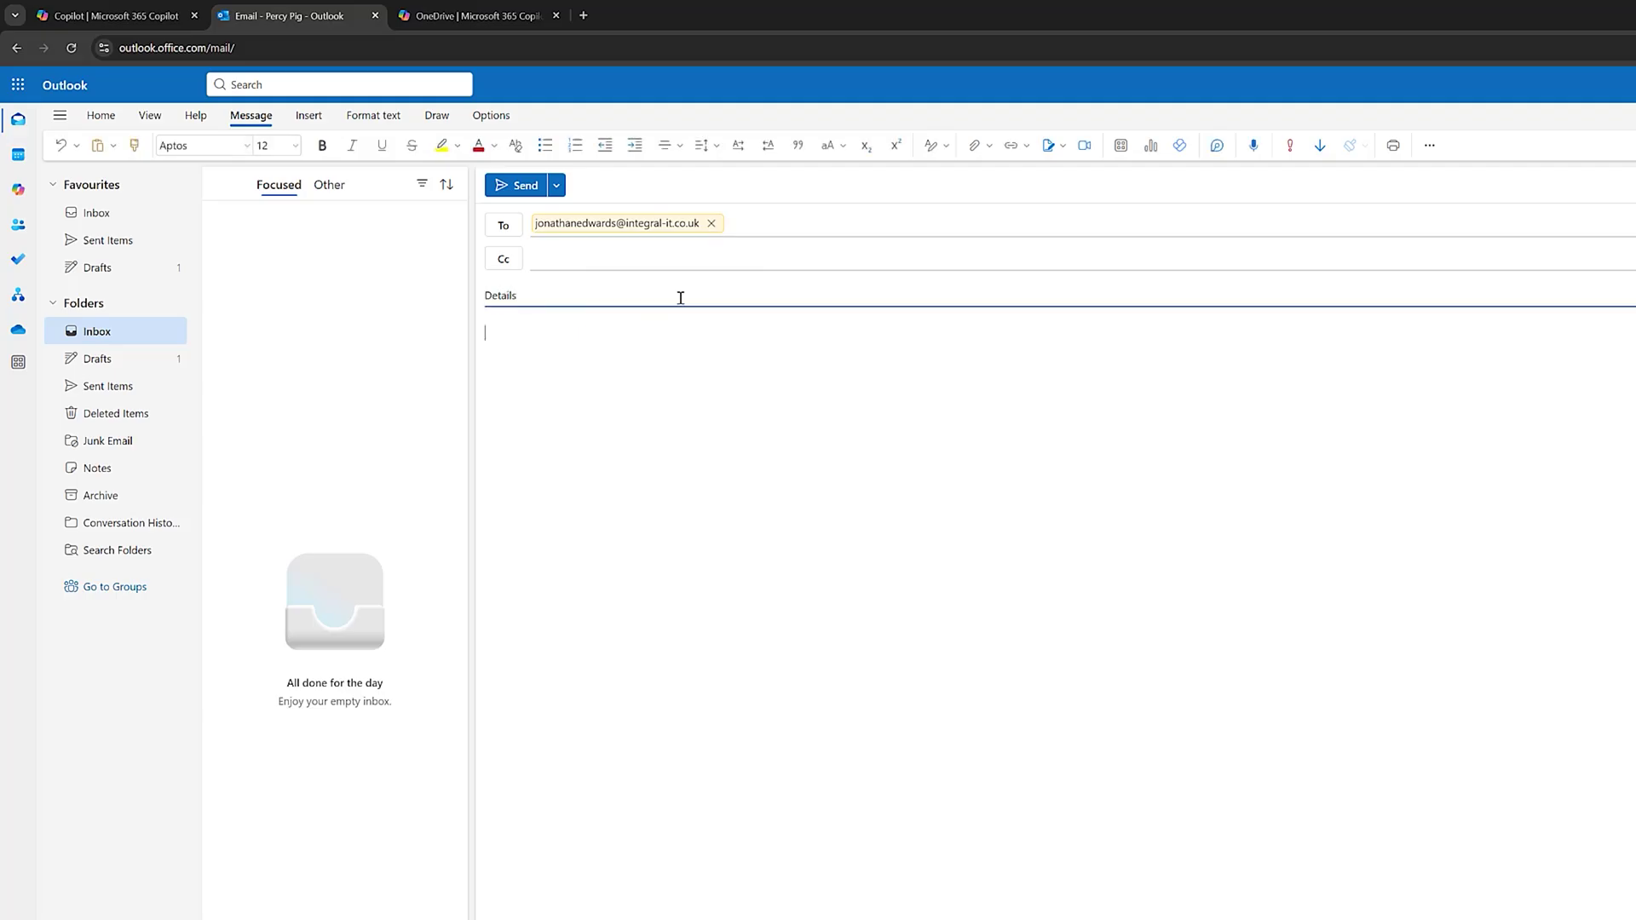
key("ctrl+v")
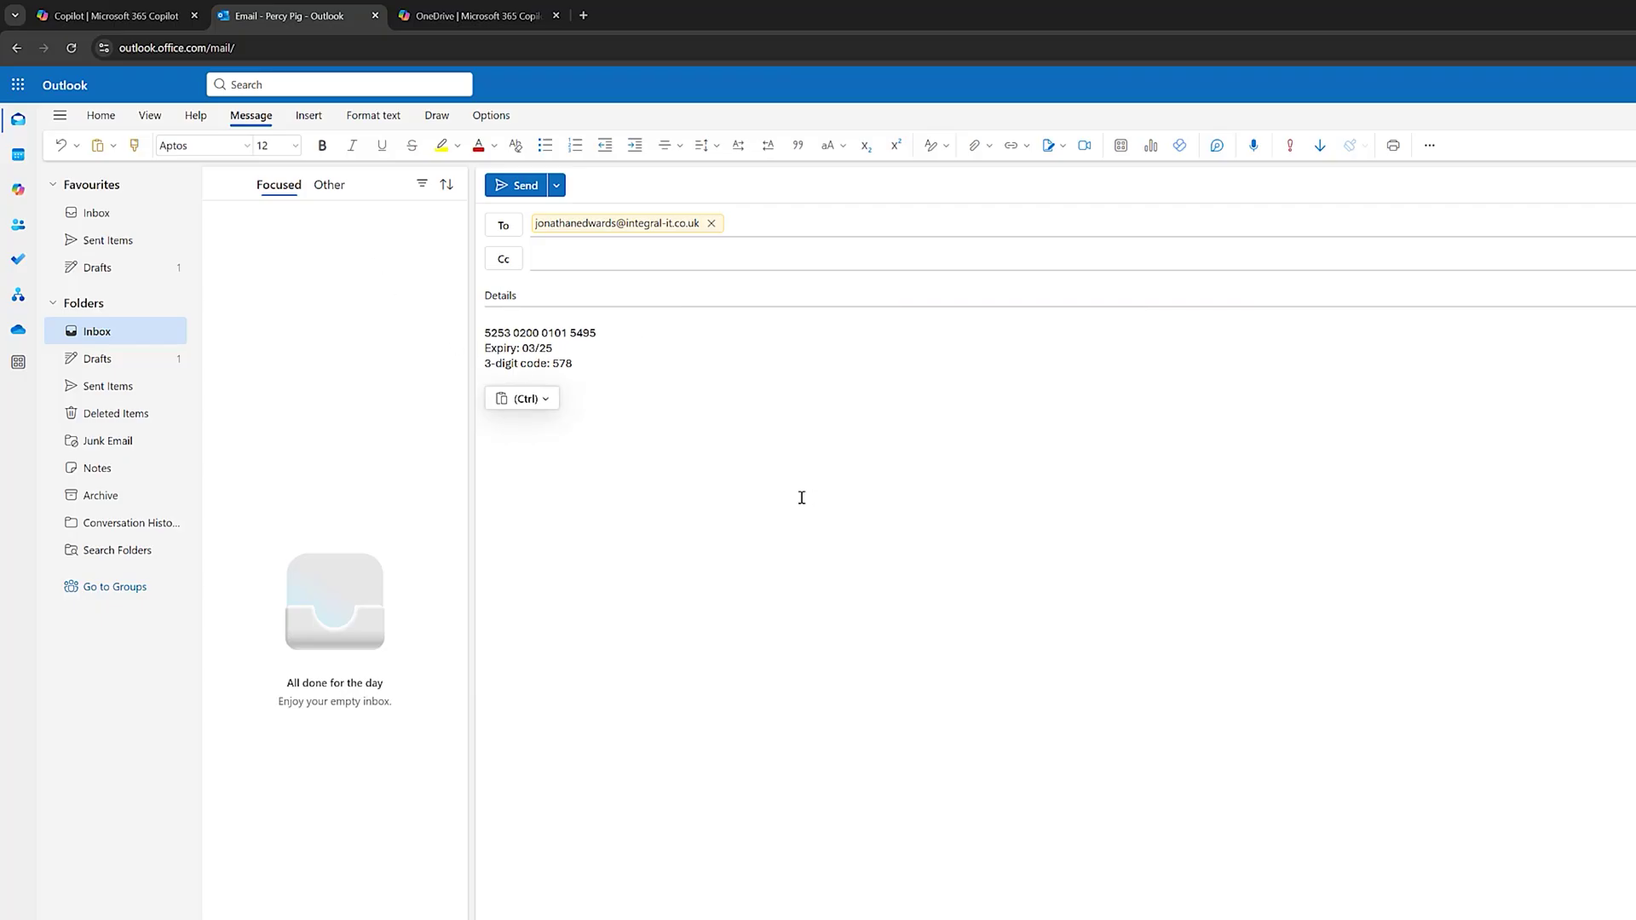
left_click(526, 185)
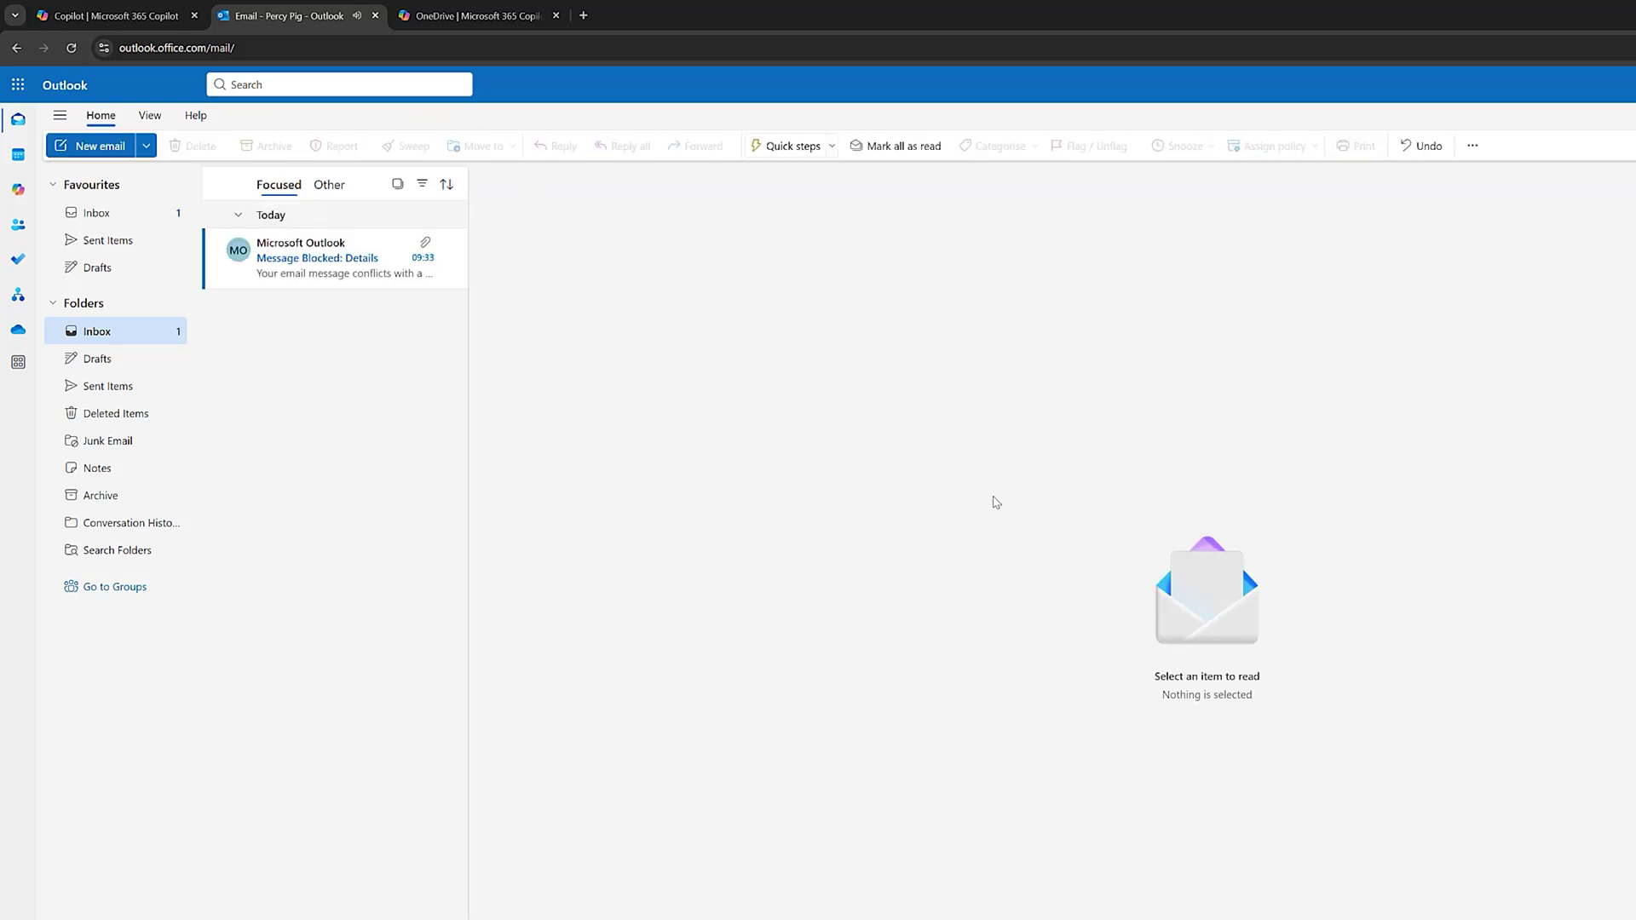
Step: Pop out the Message Blocked: Details notice and highlight its Credit Card Number line
double_click(345, 271)
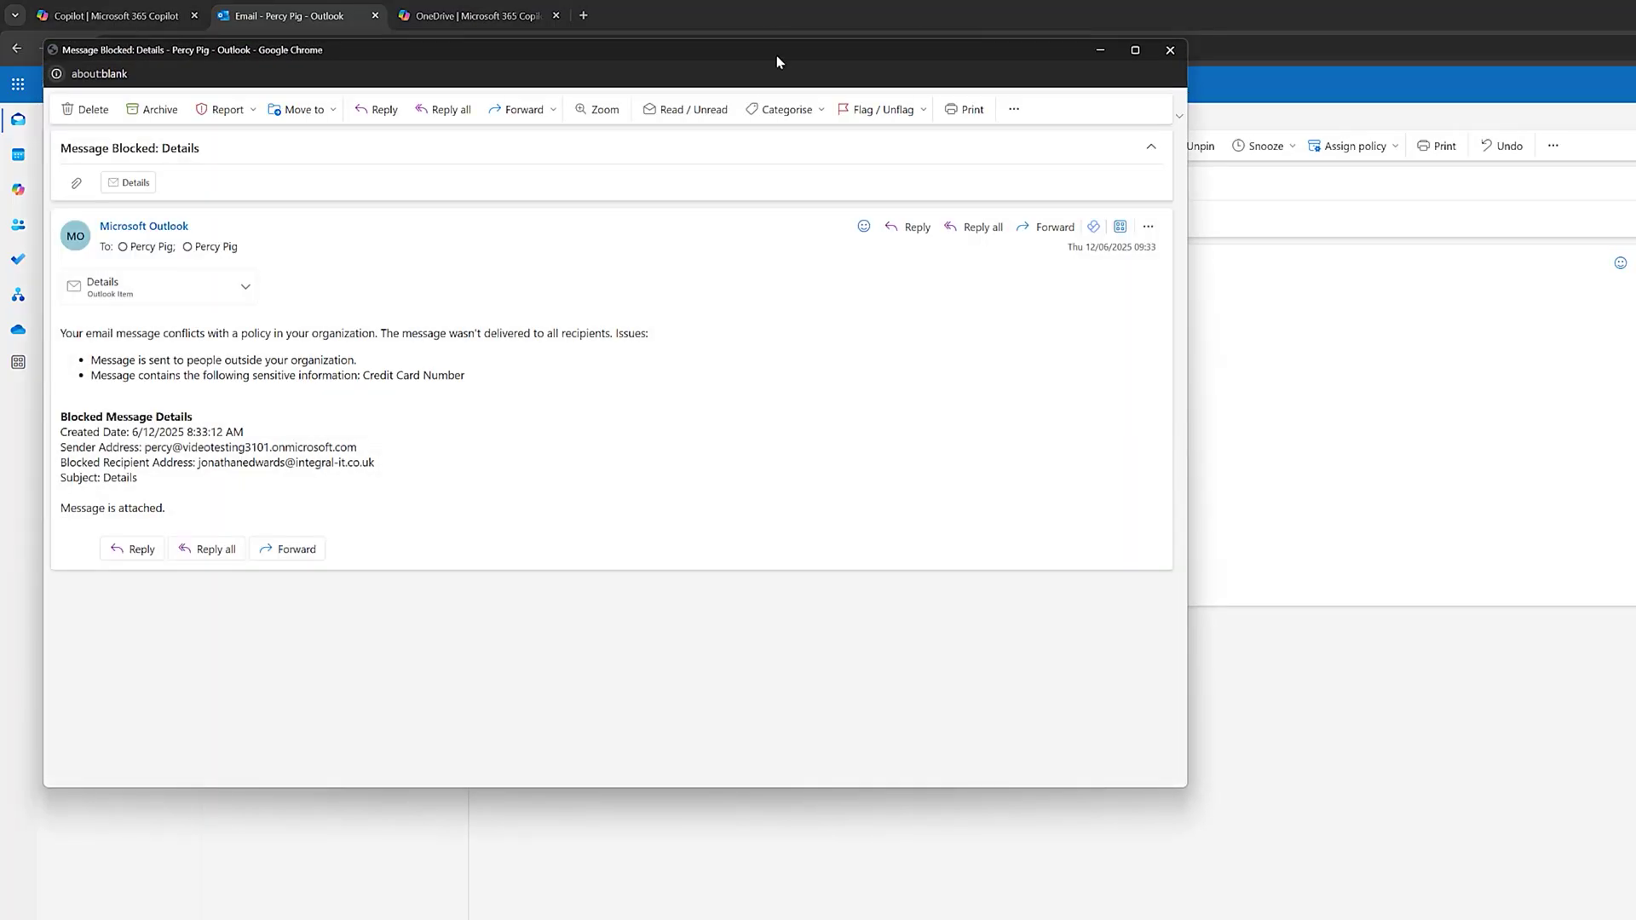
left_click_drag(775, 62, 1052, 188)
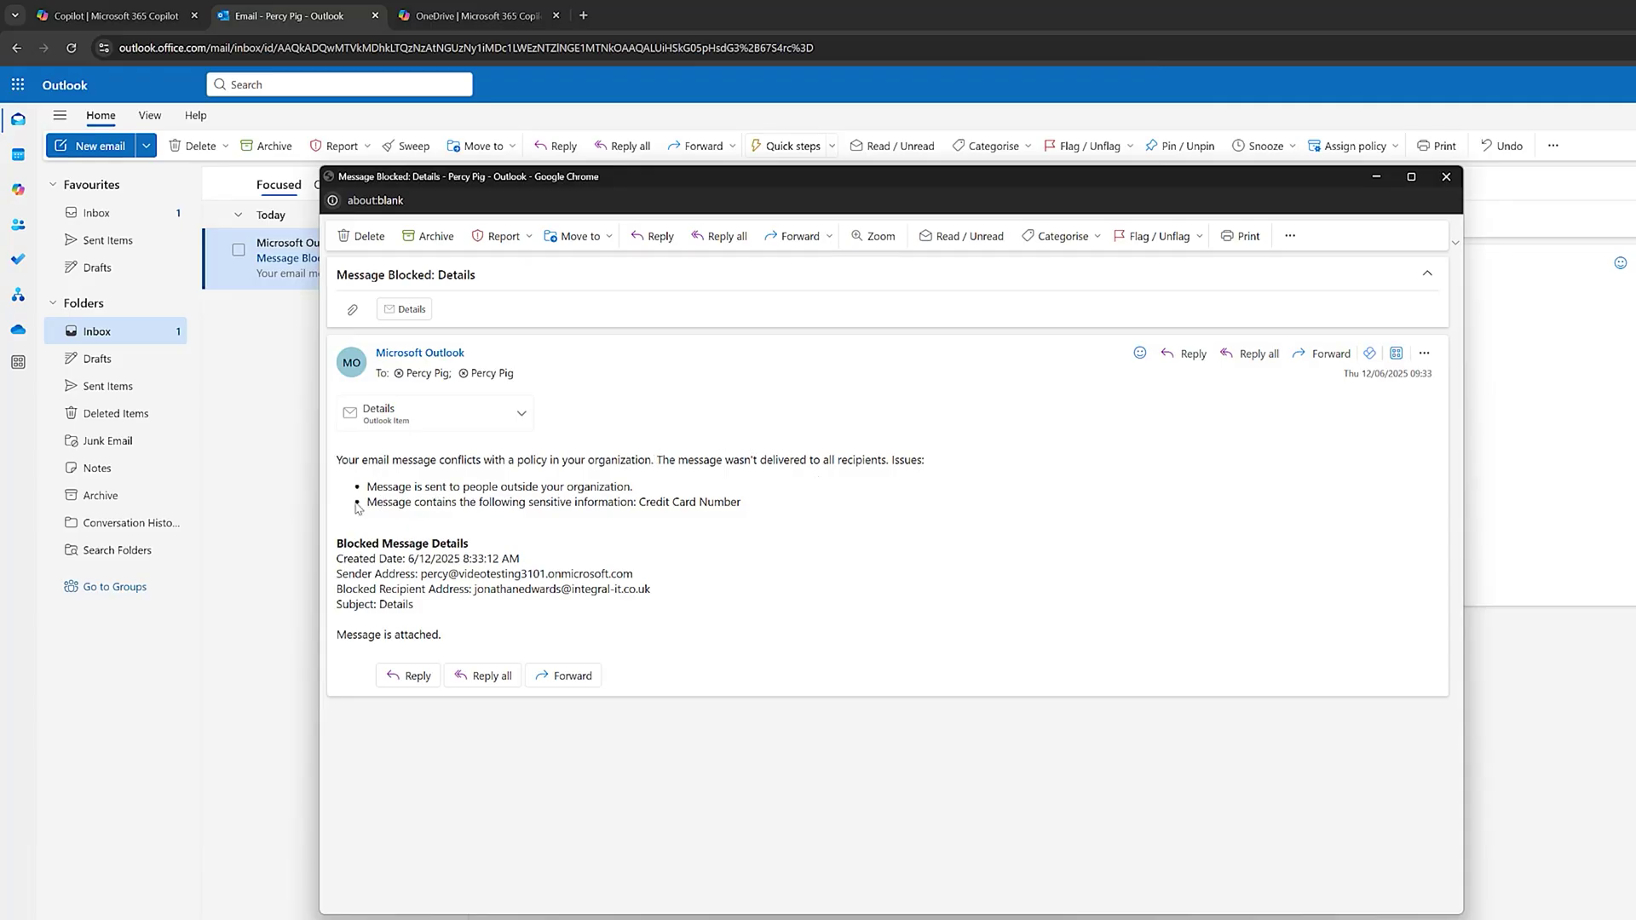
left_click_drag(371, 502, 796, 509)
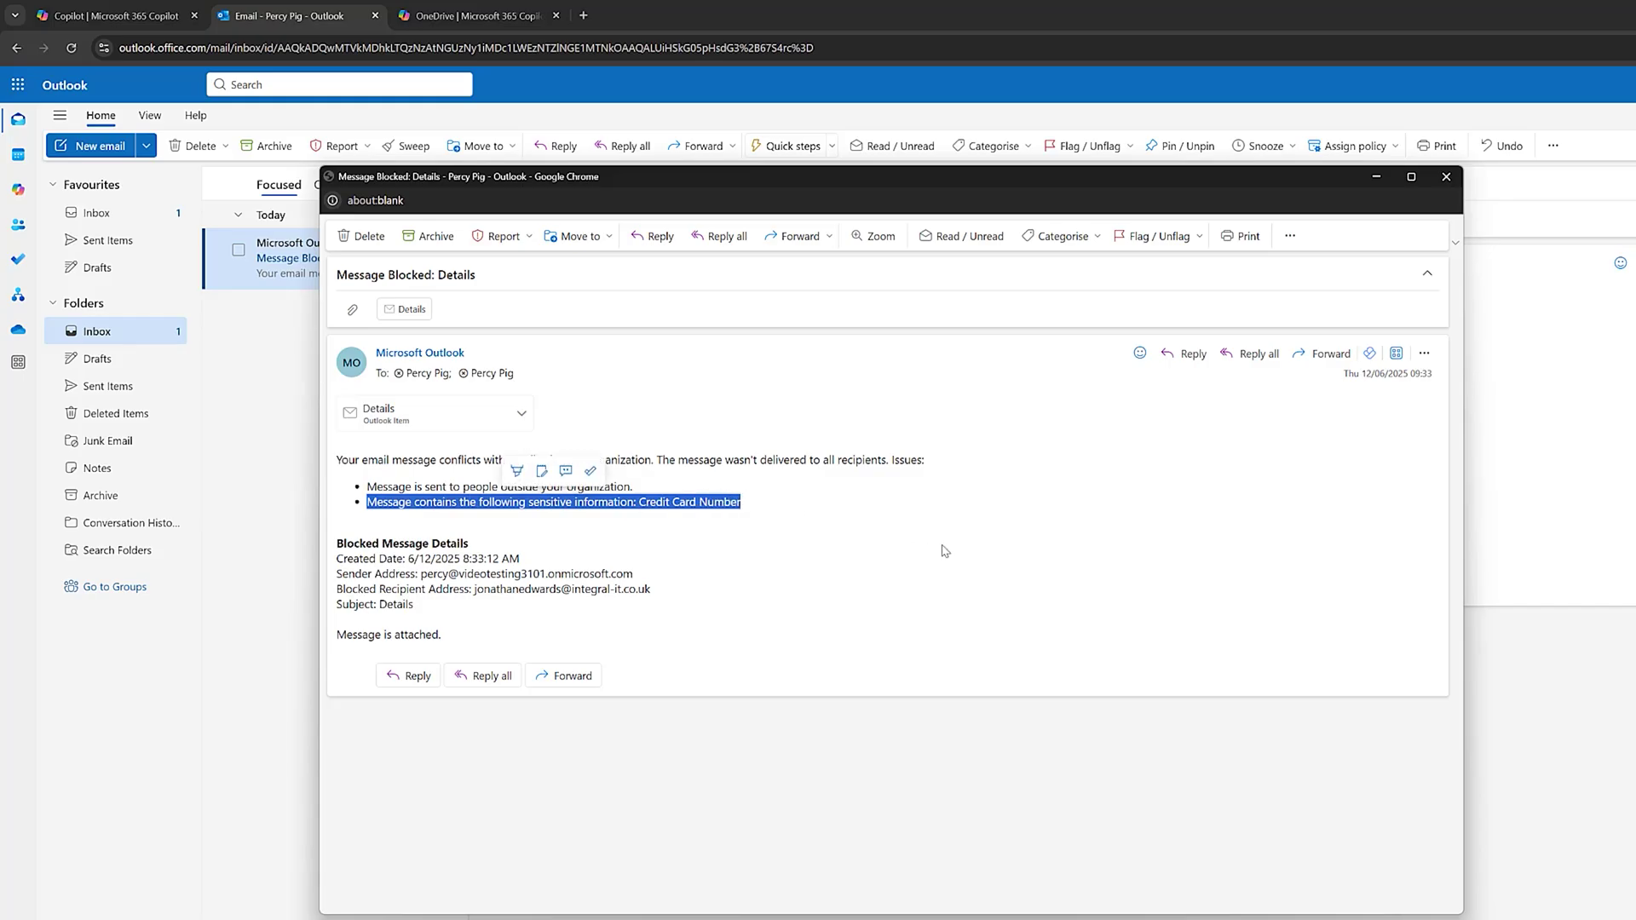
left_click(945, 551)
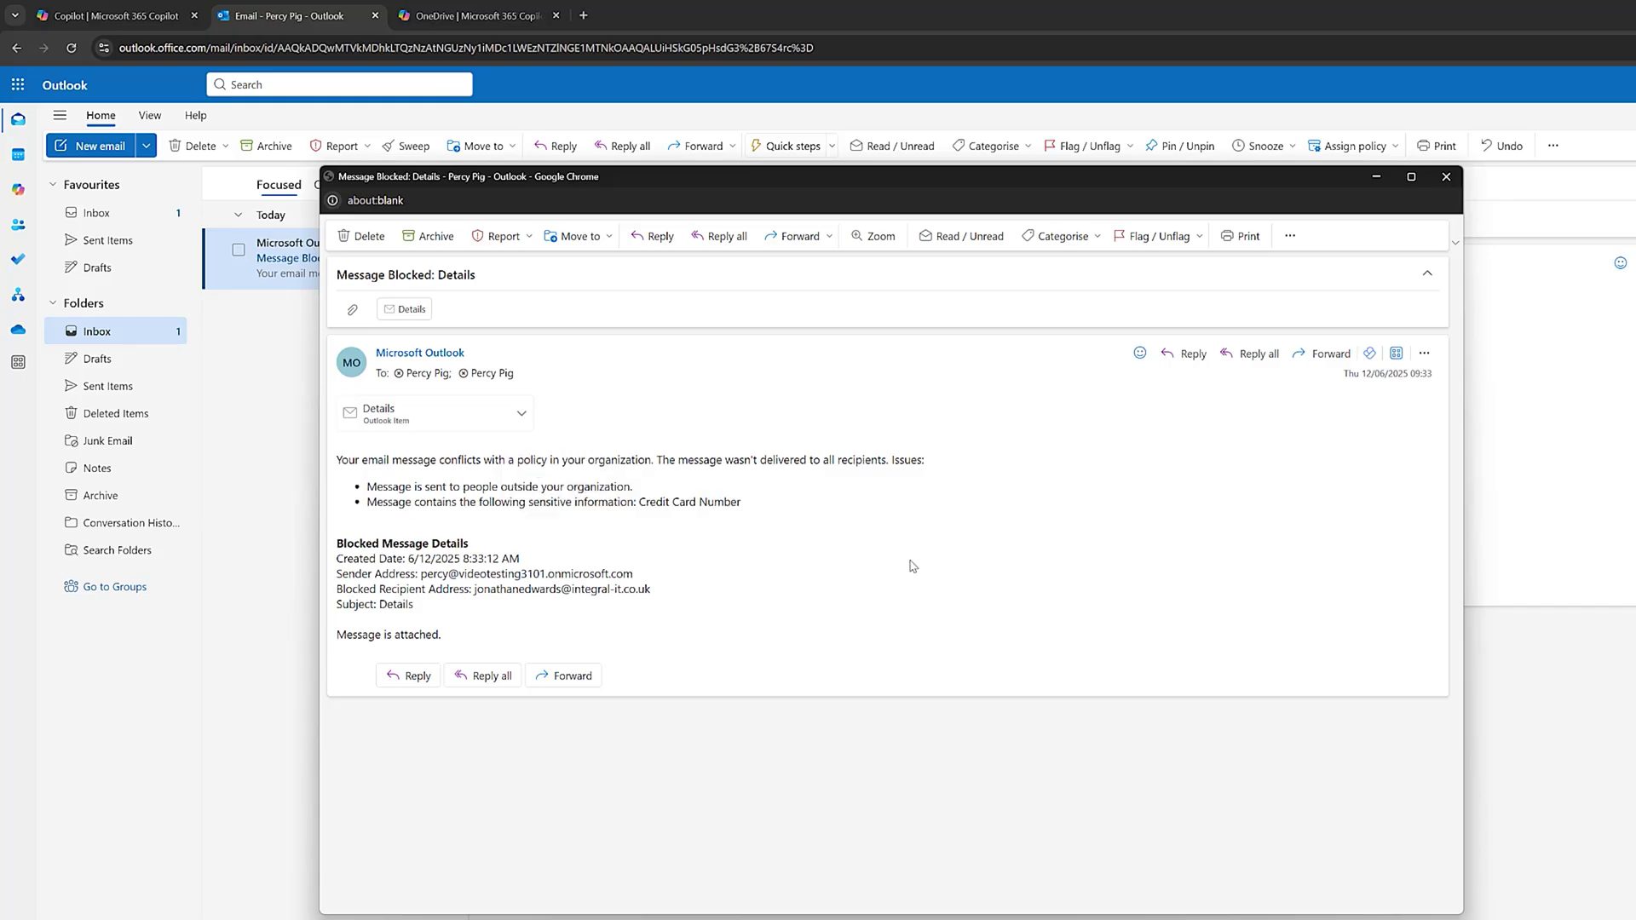